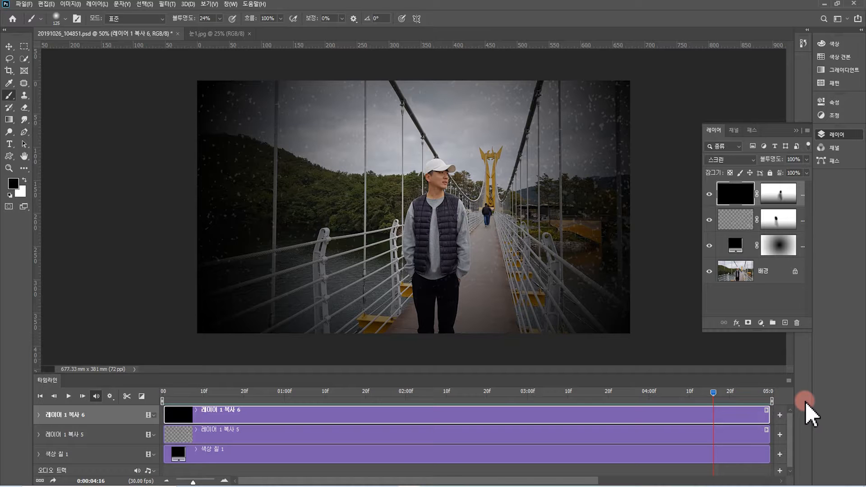
Play the finished snow animation of the bridge photo from the start of the timeline, then stop playback.
left_click(156, 391)
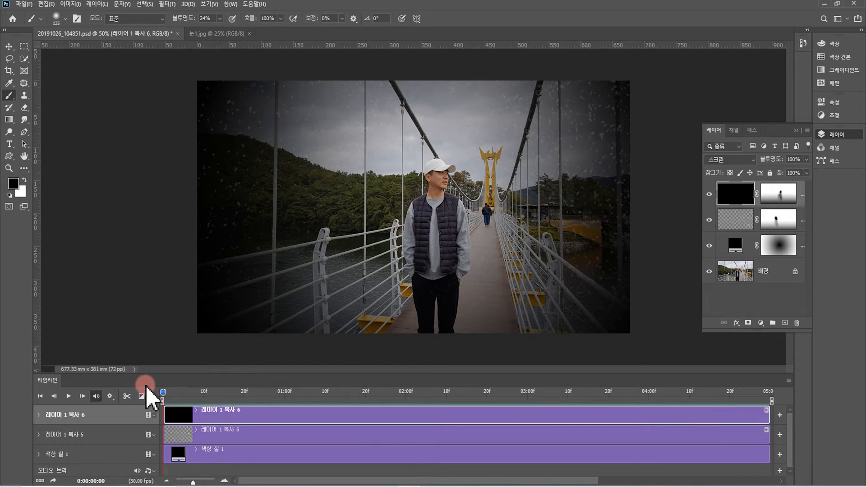
left_click(68, 395)
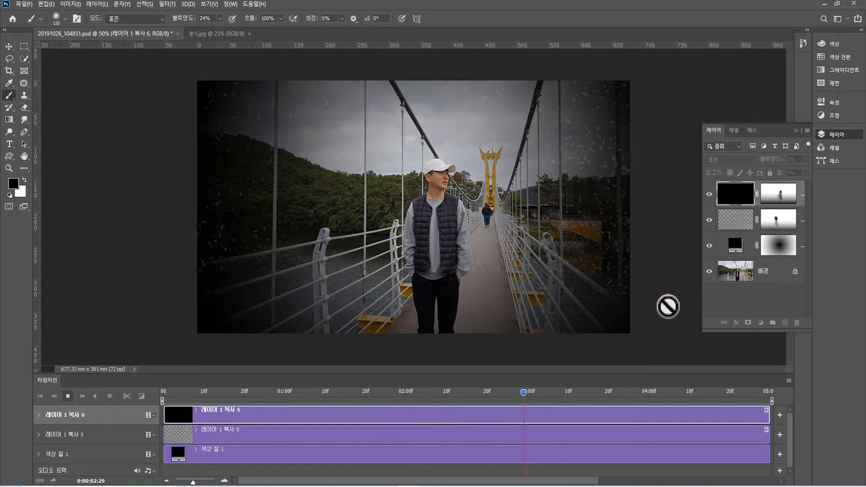
left_click(772, 195)
left_click(450, 201)
left_click(772, 192)
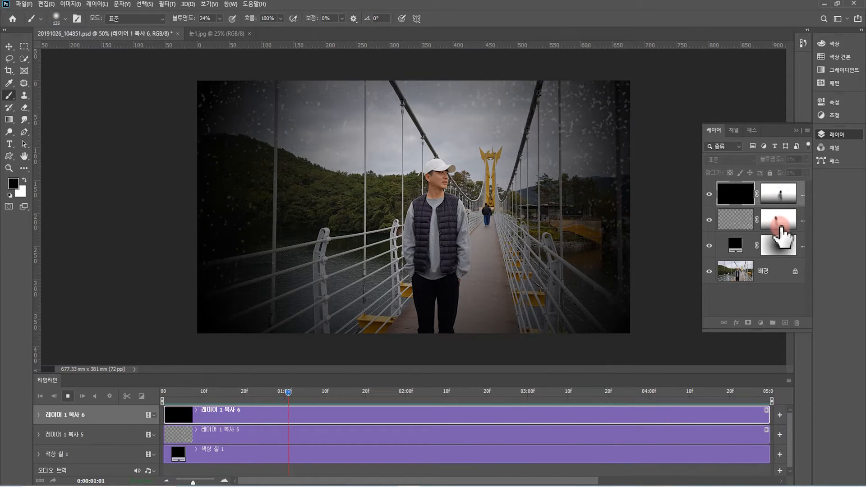
left_click_drag(779, 239, 740, 299)
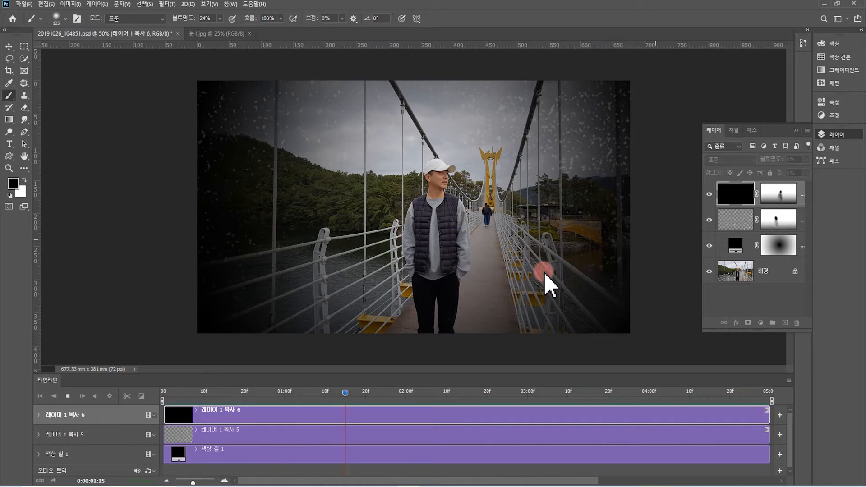
key("space")
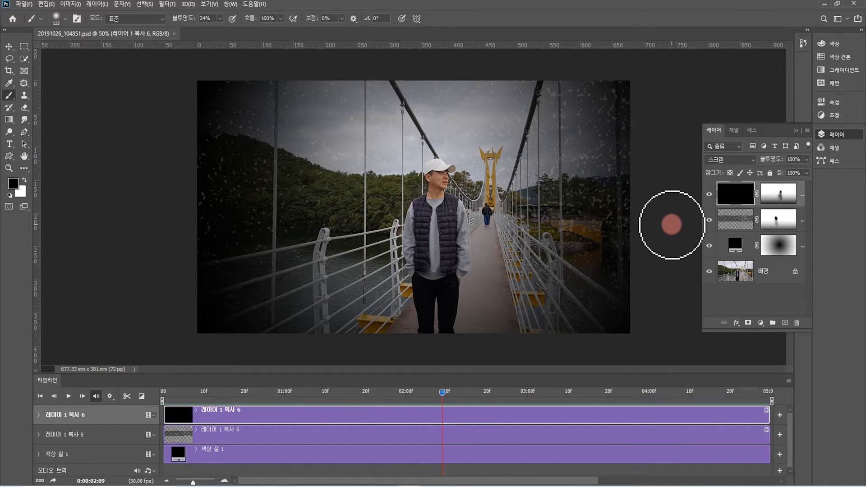
Open the image 눈1 from the 눈내리는애니메이션만들기 folder and close the timeline to enlarge the canvas area.
left_click(25, 5)
left_click(38, 23)
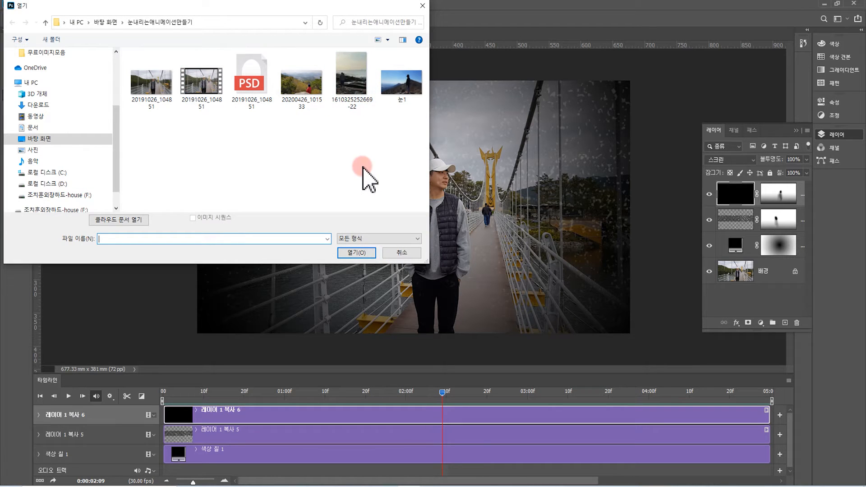
left_click(408, 92)
left_click(361, 252)
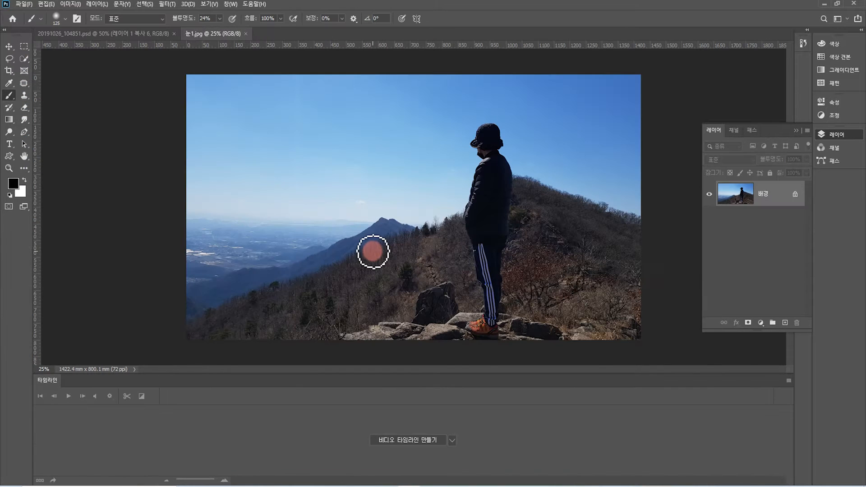
left_click(789, 380)
left_click(790, 372)
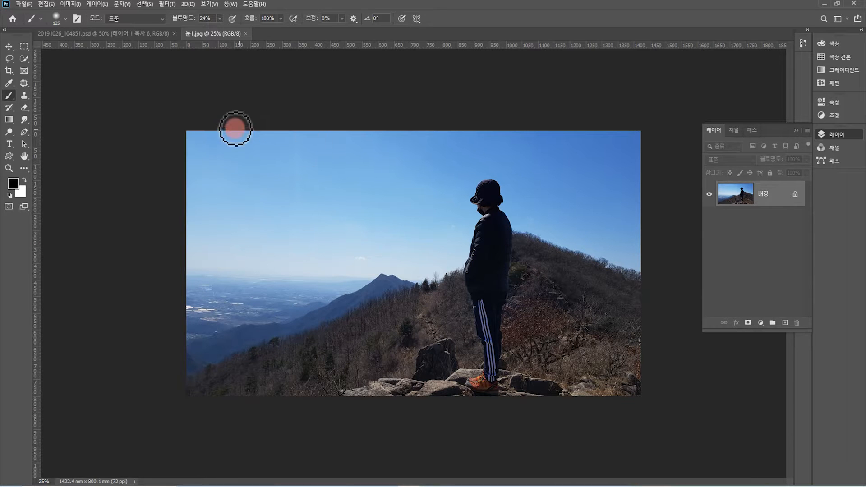
Resize the image to 1920 × 1080 pixels and set the ruler units to pixels.
left_click(70, 4)
left_click(89, 73)
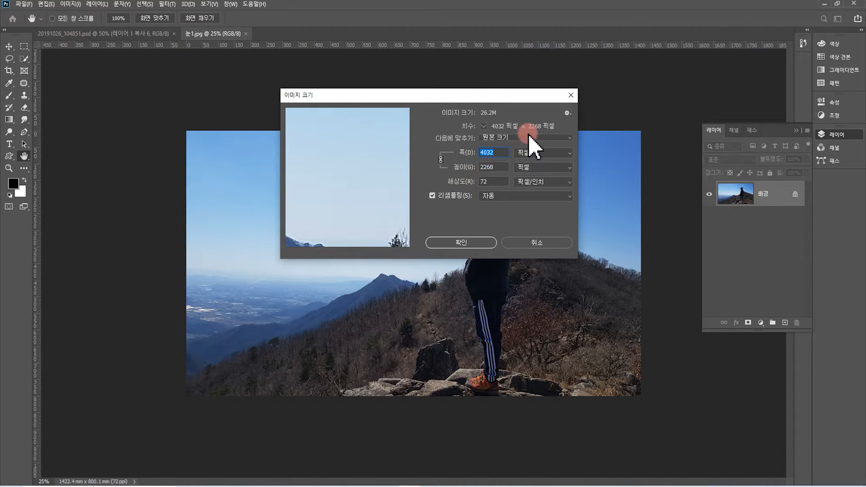
type("1920")
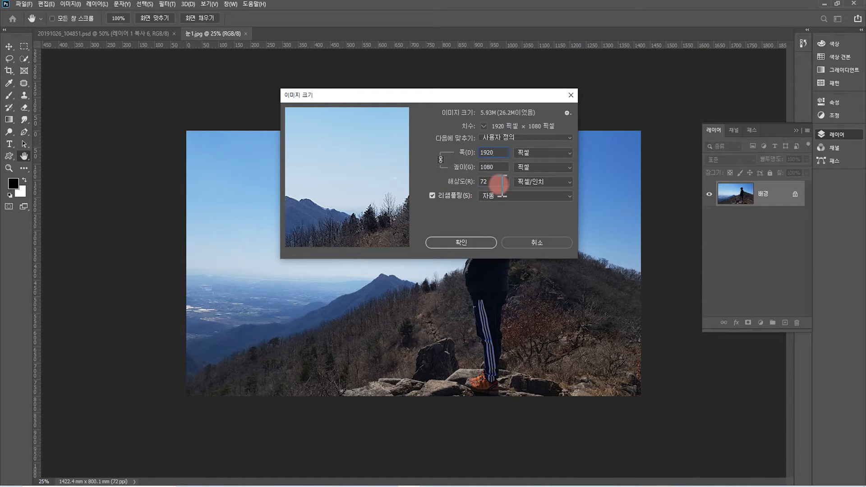
left_click(467, 243)
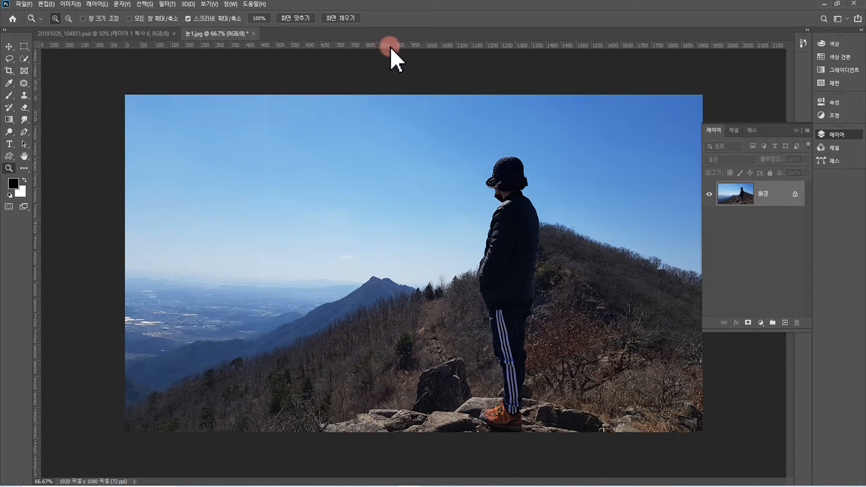
right_click(429, 47)
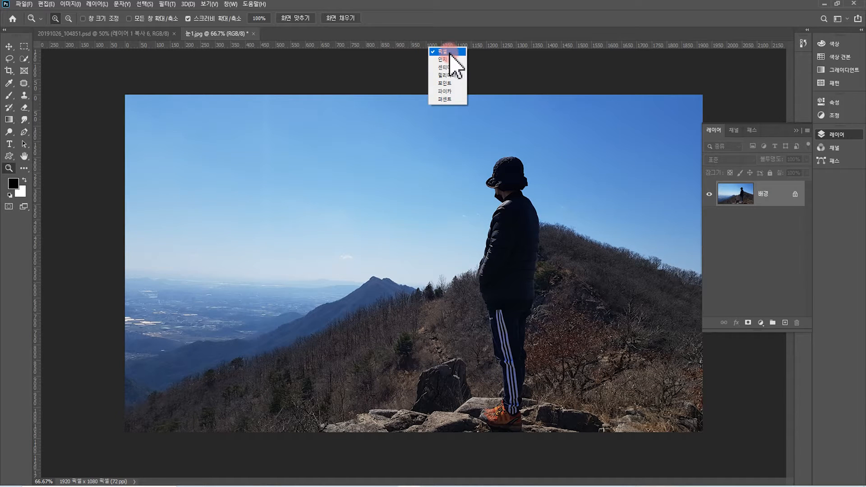
left_click(449, 52)
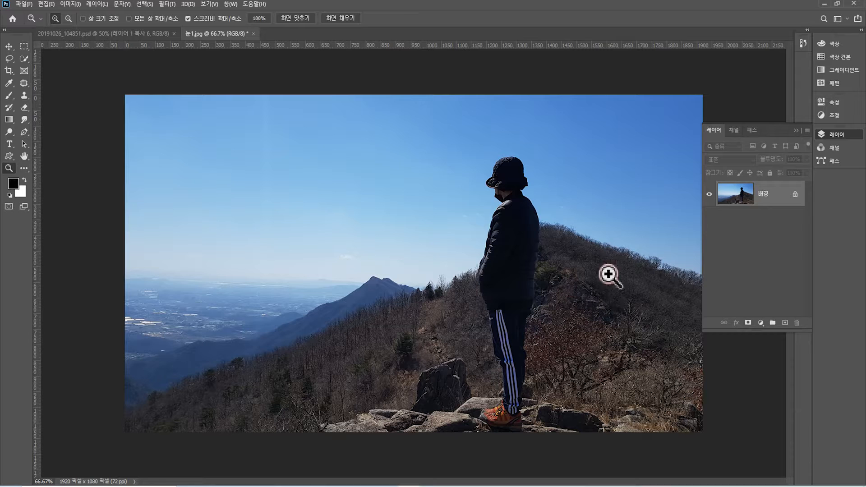
Add a black-to-transparent gradient fill layer above the mountain photo with the Radial style.
left_click(760, 323)
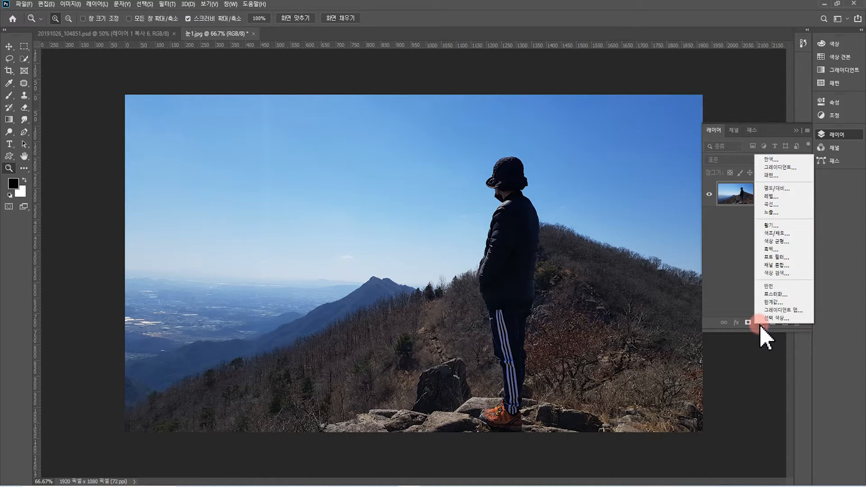
left_click(780, 167)
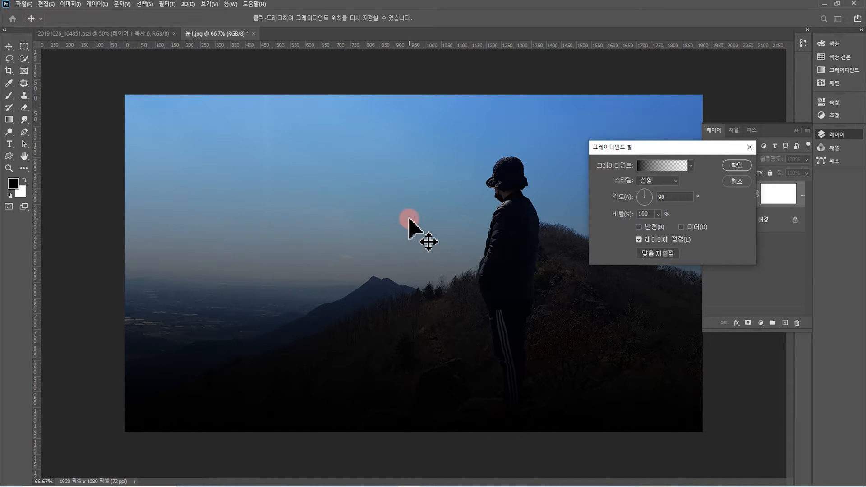
left_click(665, 181)
left_click(658, 197)
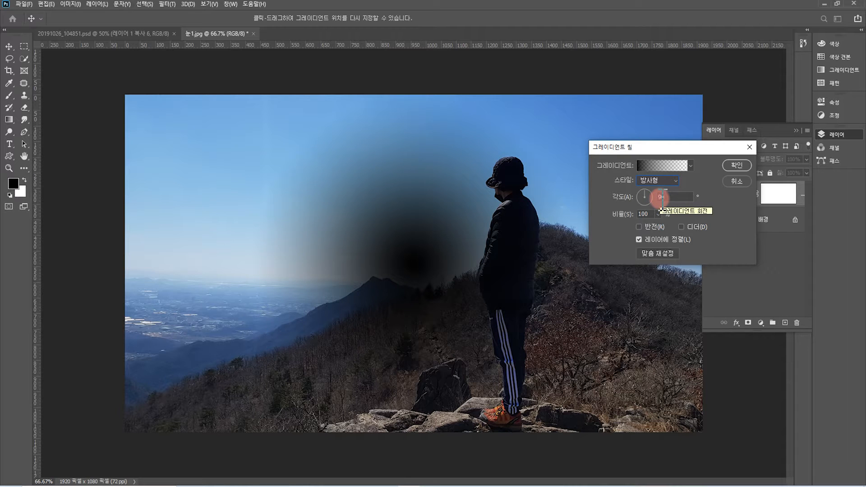
left_click_drag(396, 261, 413, 271)
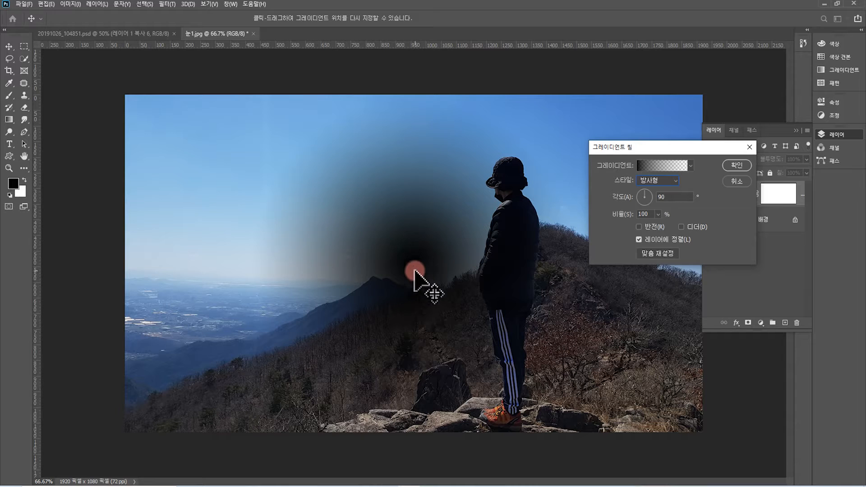
Reverse the gradient fill, set its scale to 264%, and shift its bright centre toward the standing person.
left_click(640, 228)
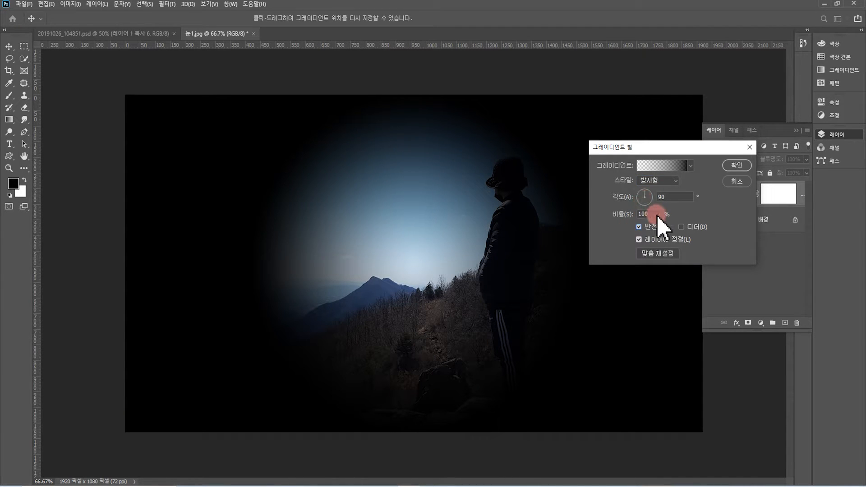
left_click_drag(660, 225, 666, 228)
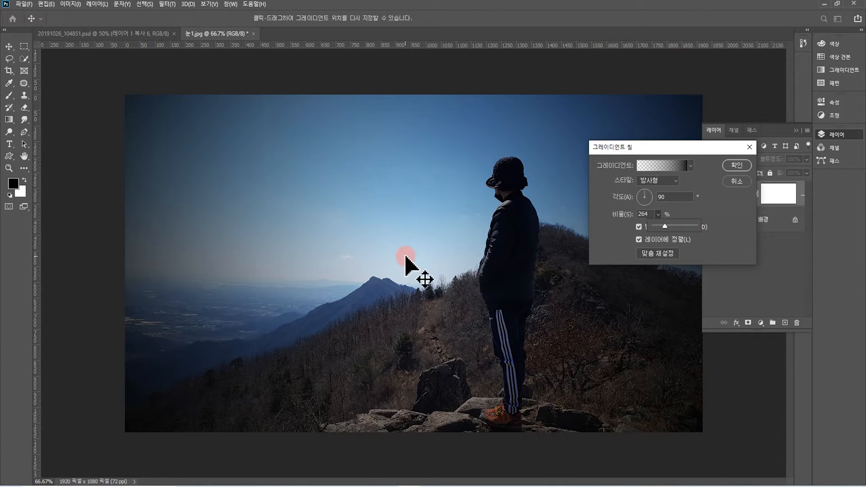
left_click_drag(417, 252, 444, 191)
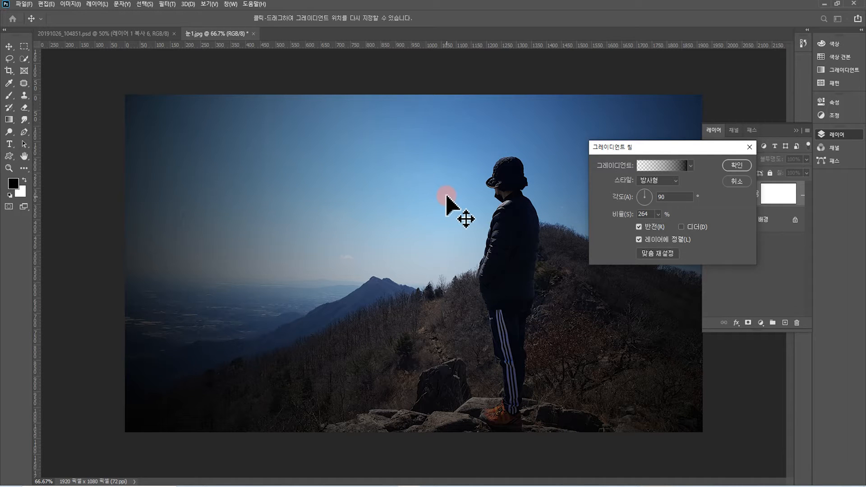
left_click_drag(444, 195, 430, 243)
left_click(736, 165)
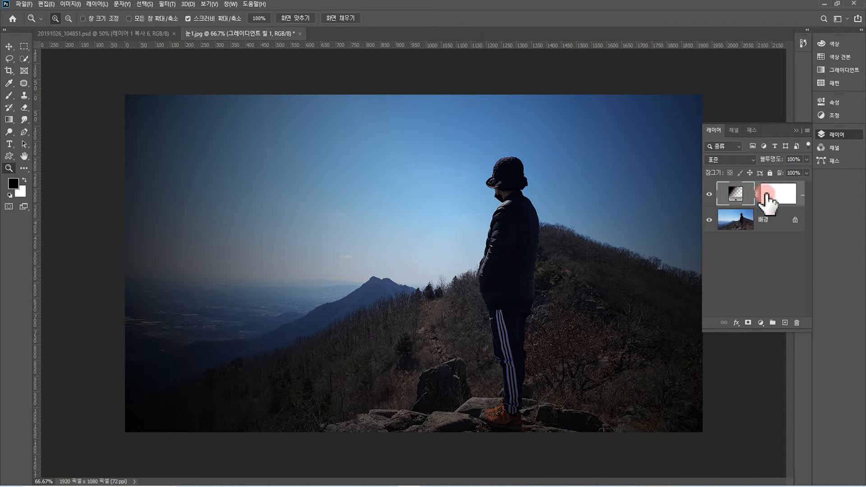
double_click(735, 194)
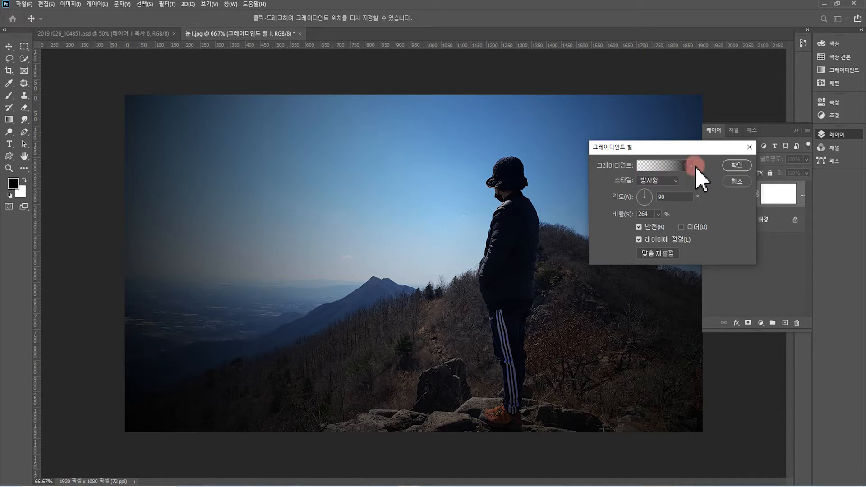
left_click(737, 165)
key("z")
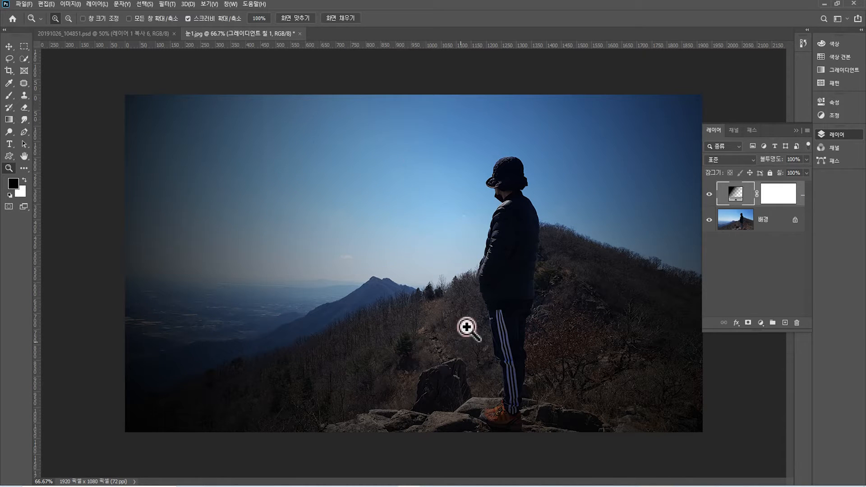
Add a solid black (#000000) colour fill layer above the gradient fill.
left_click(747, 323)
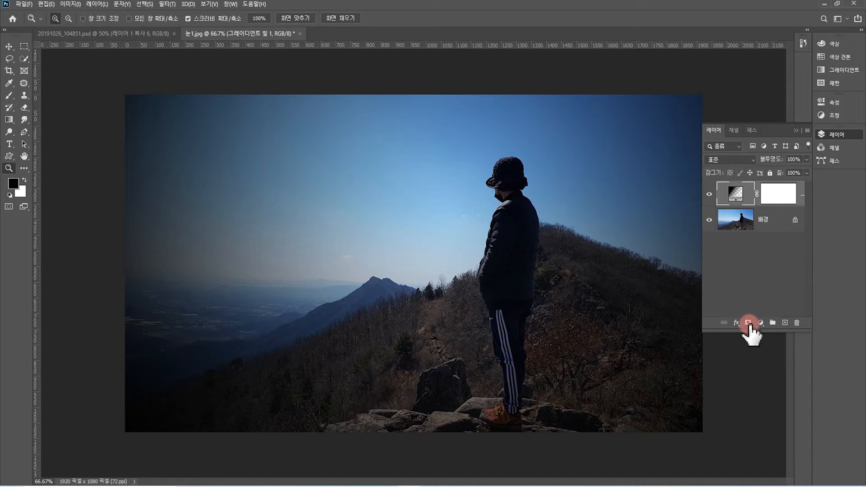
left_click(761, 323)
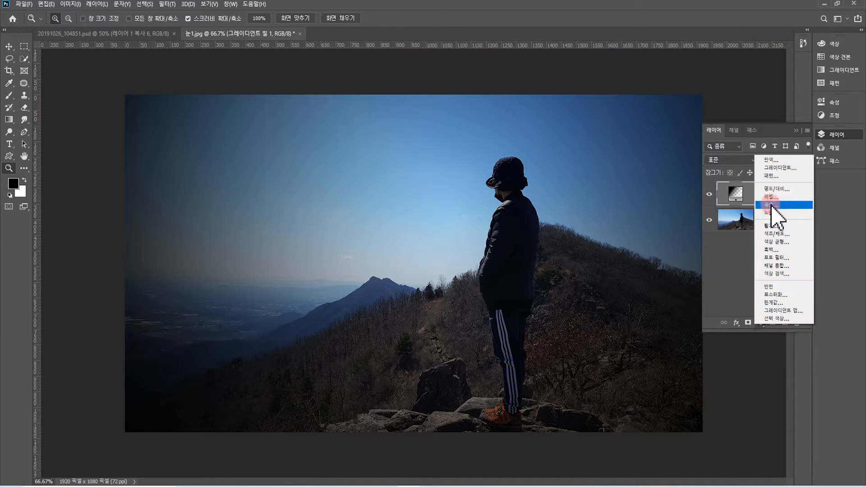
left_click(771, 161)
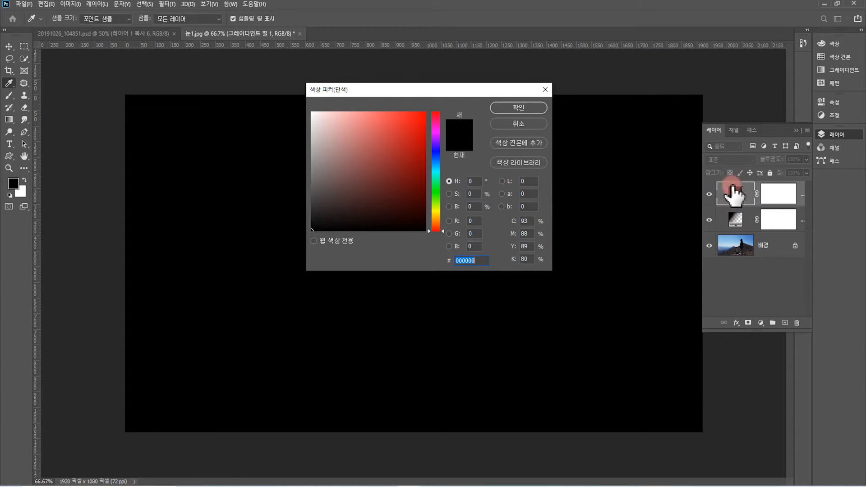
left_click(521, 109)
key("z")
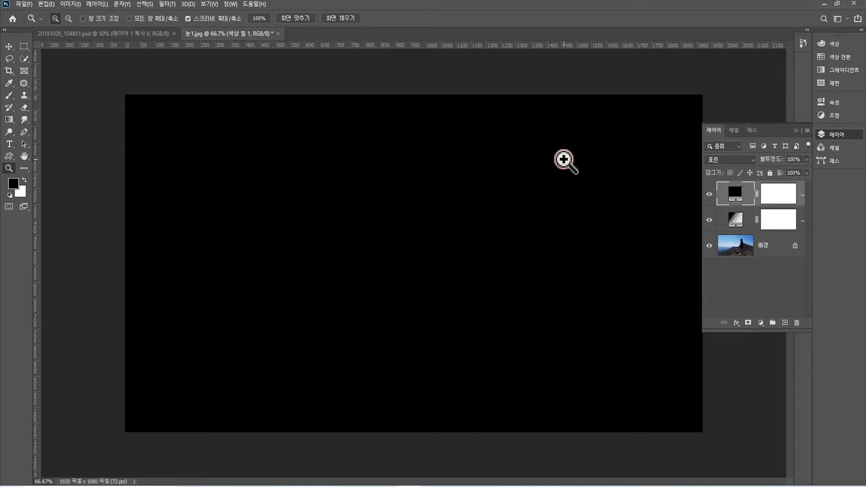
Start the Add Noise filter on the black colour fill layer and rasterize its fill.
left_click(734, 193)
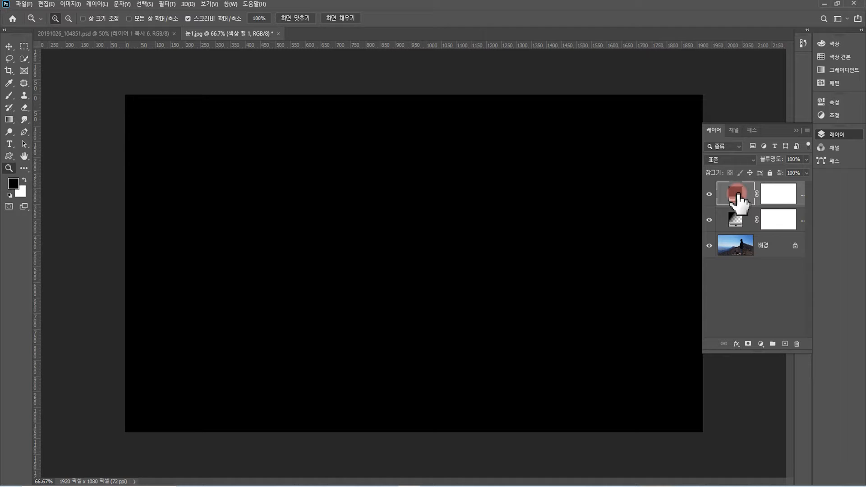
left_click(166, 5)
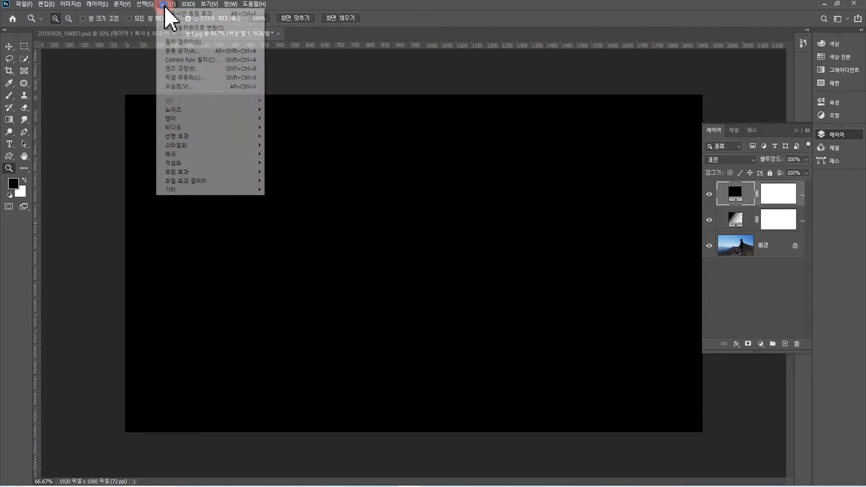
mouse_move(226, 110)
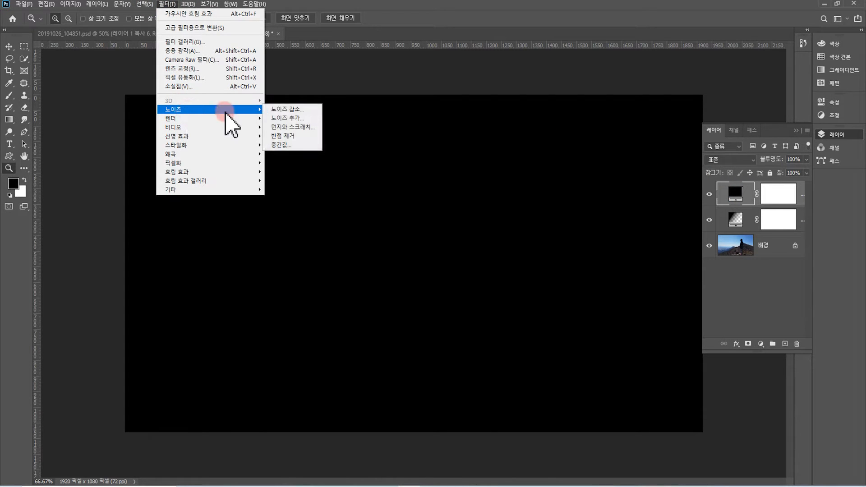
left_click(292, 119)
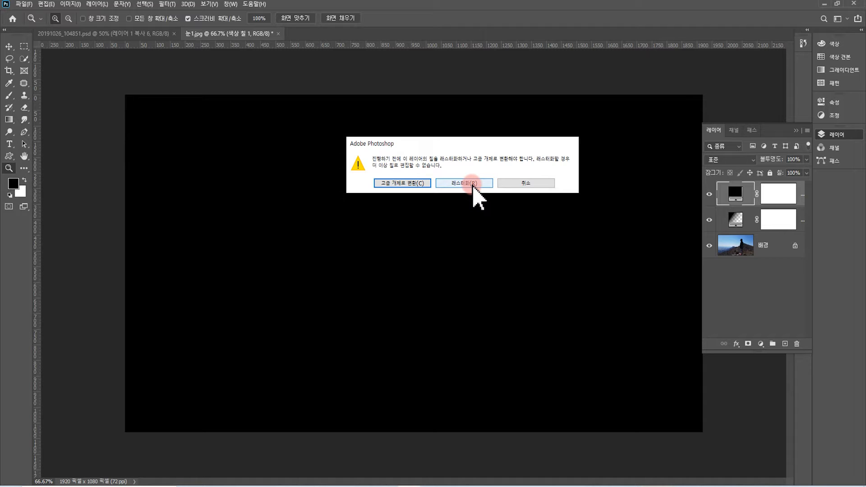
left_click(469, 183)
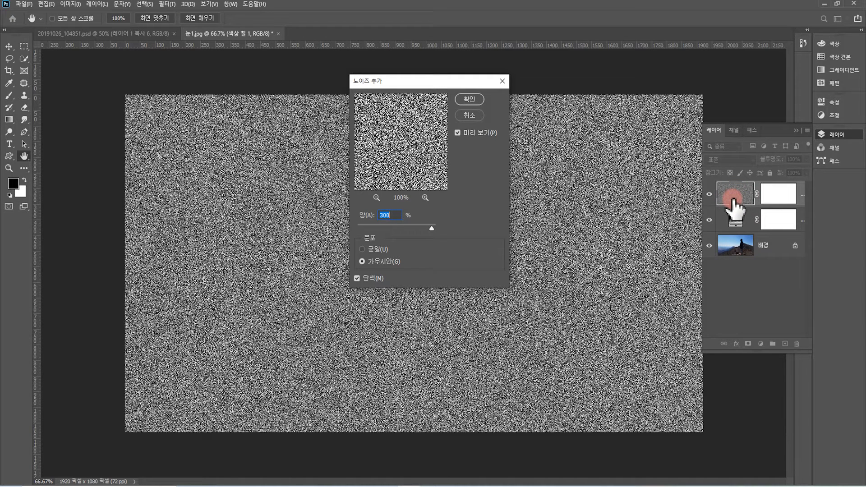
Add 320% noise to the black layer with Gaussian distribution and the Monochromatic option on.
type("250")
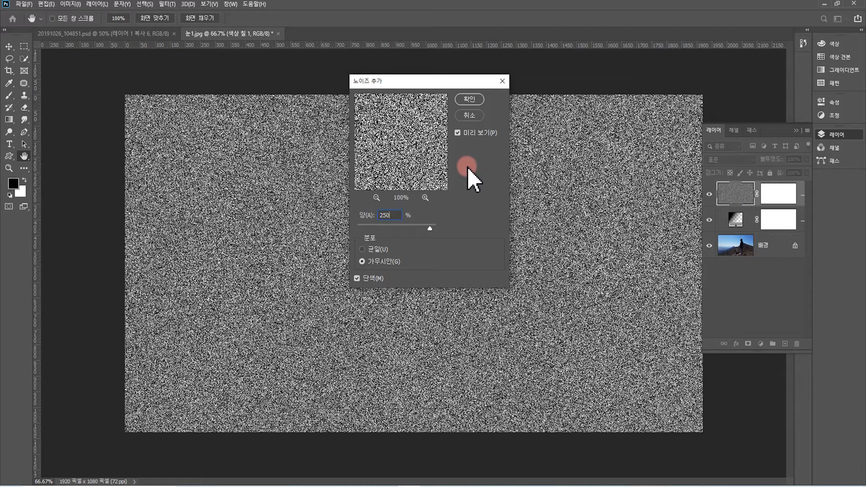
left_click(358, 279)
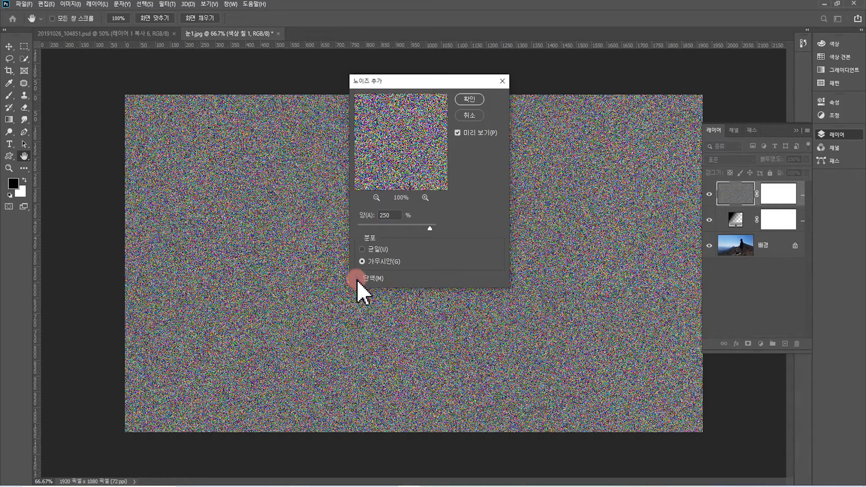
left_click(357, 279)
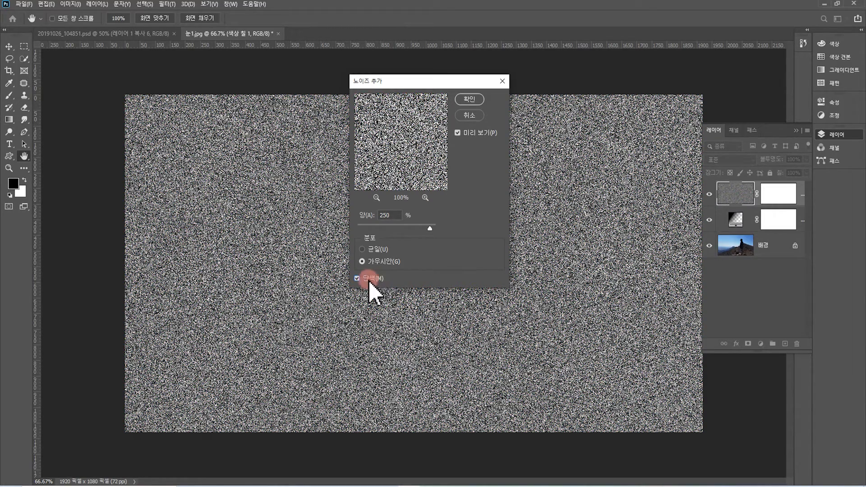
left_click(390, 216)
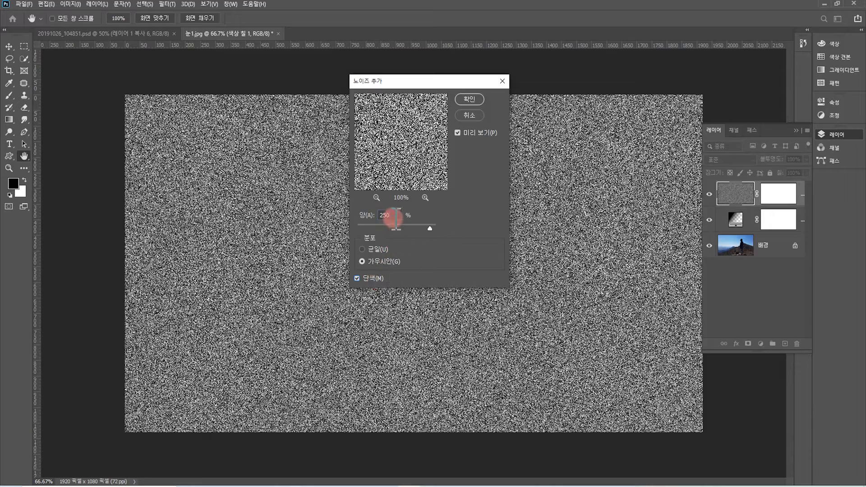
type("300")
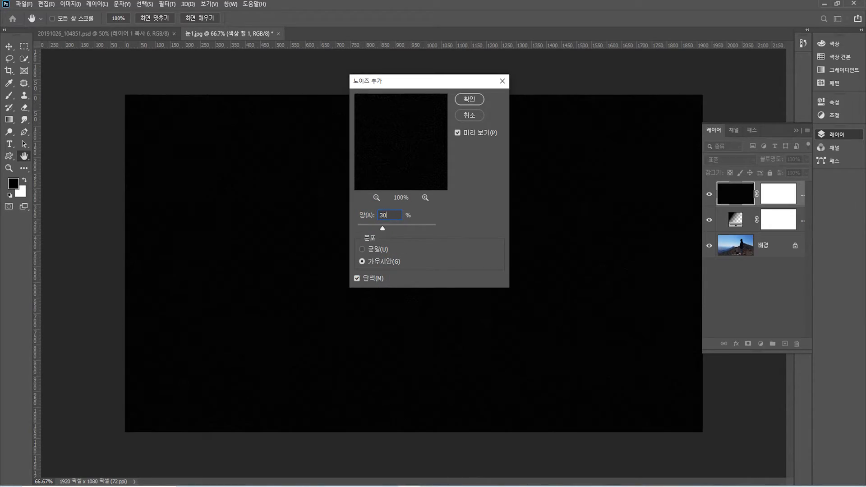
key("BackSpace")
key("BackSpace")
type("20")
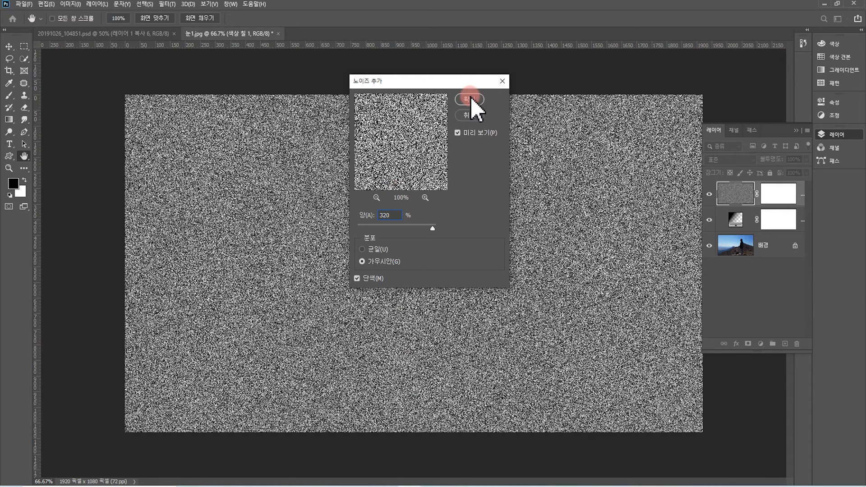
left_click(470, 98)
key("z")
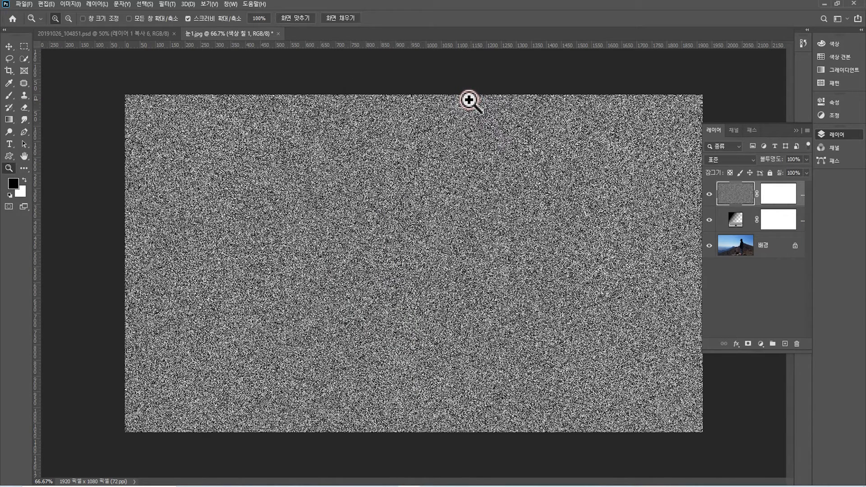
Apply a Gaussian Blur with a radius of 2.3 pixels to the noise layer.
left_click(167, 4)
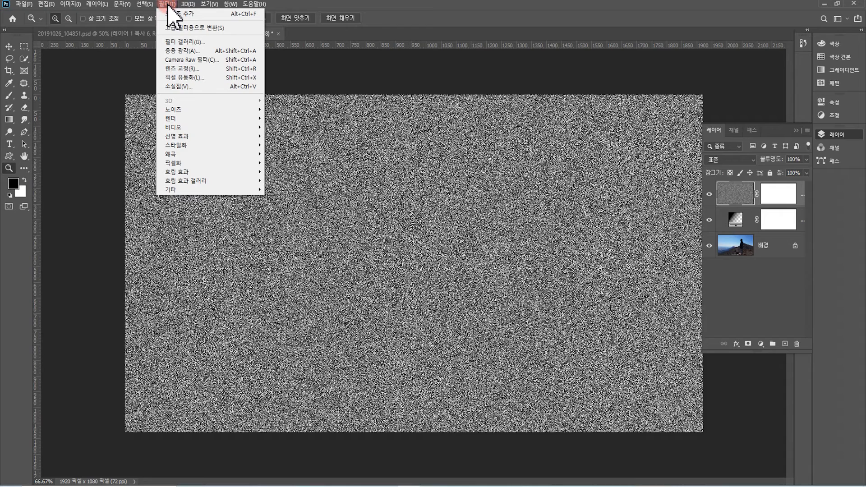
mouse_move(193, 173)
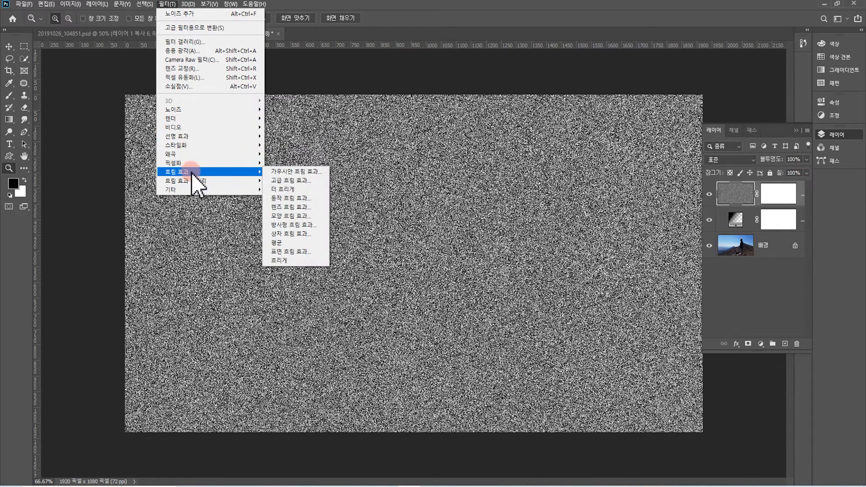
left_click(285, 172)
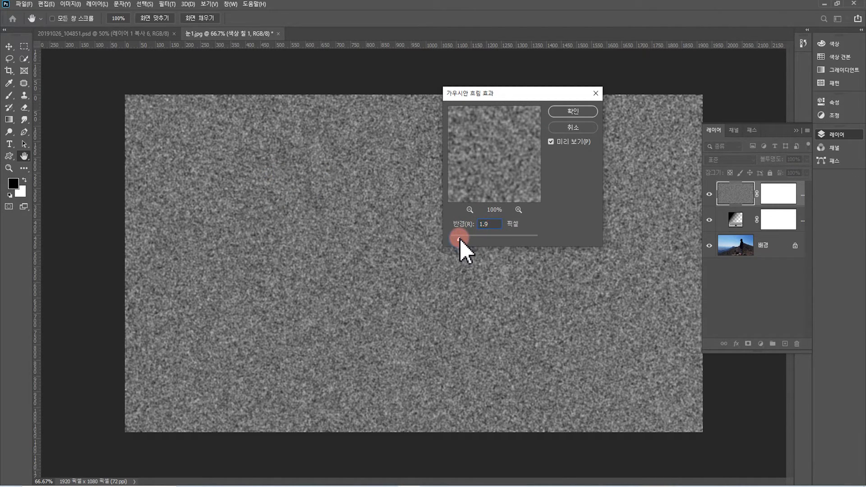
left_click_drag(463, 239, 461, 239)
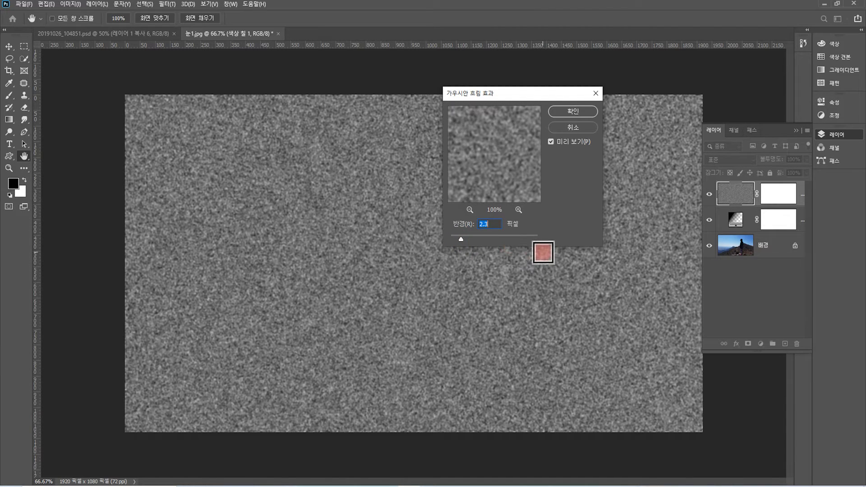
left_click(571, 112)
key("z")
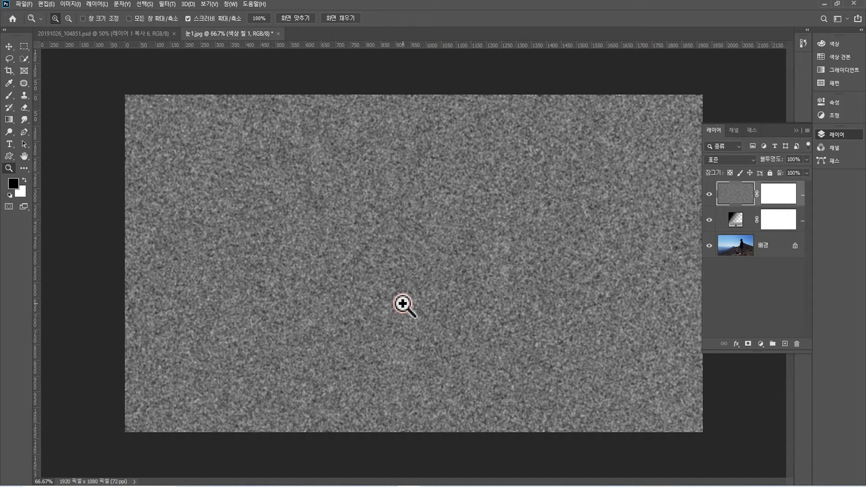
Apply Levels to the blurred noise layer with a shadow input of 145 and a highlight input of 204, thinning it to sparse white flakes.
left_click(70, 4)
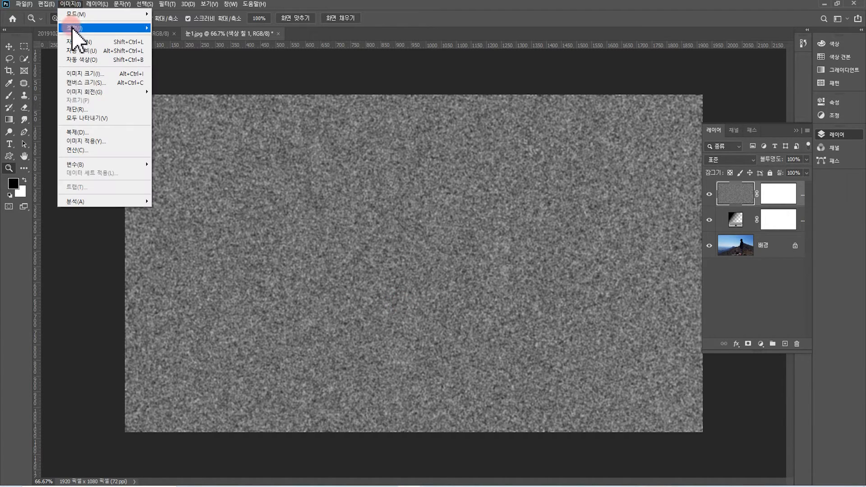
mouse_move(72, 31)
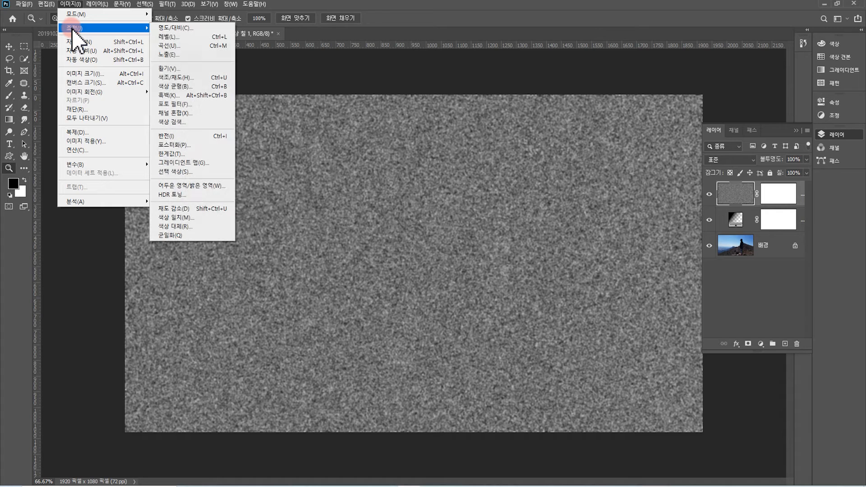
left_click(188, 38)
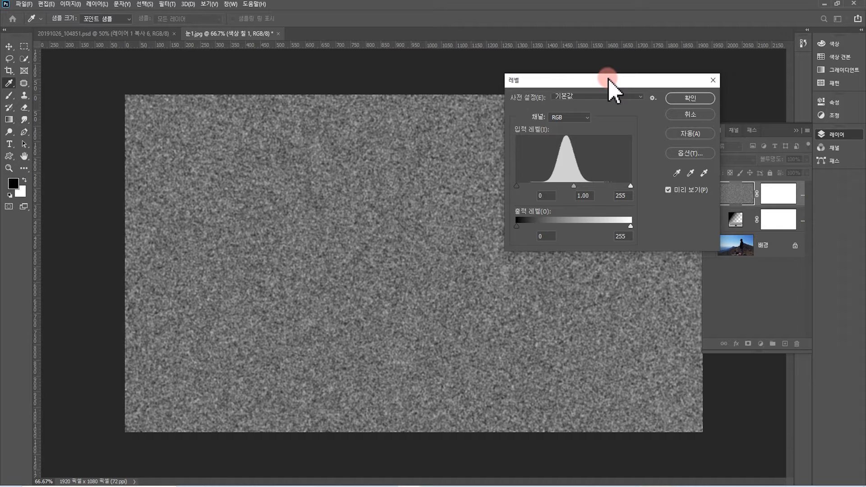
left_click_drag(607, 81, 607, 86)
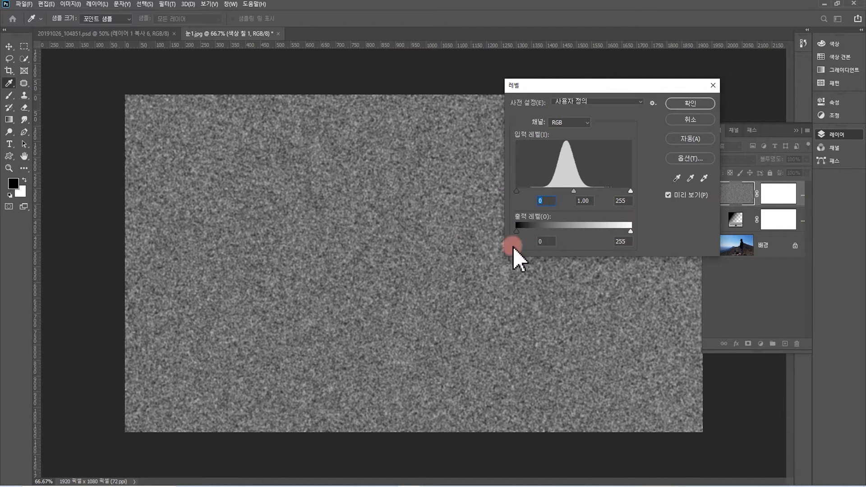
left_click_drag(516, 191, 564, 193)
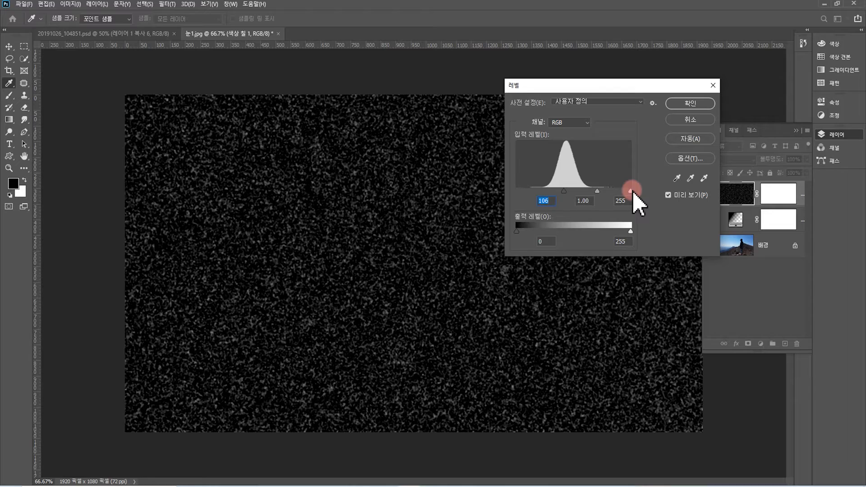
left_click_drag(633, 193, 609, 193)
left_click_drag(564, 192, 581, 192)
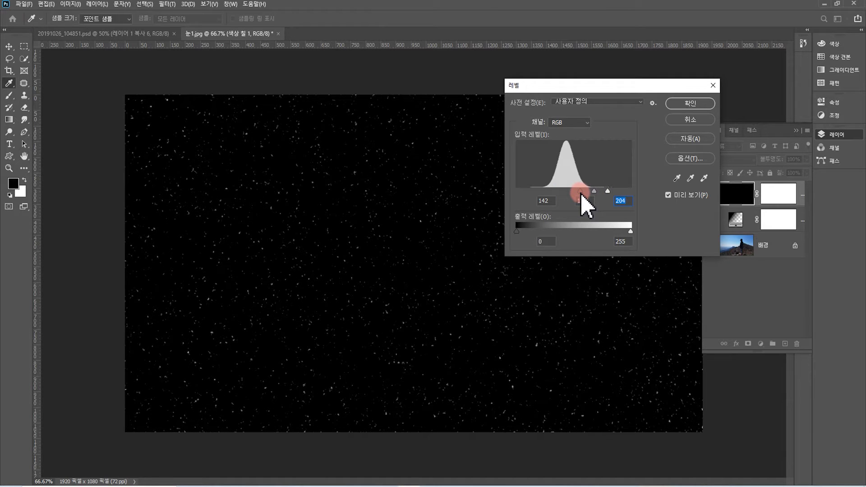
left_click_drag(582, 193, 578, 194)
left_click_drag(580, 195, 582, 195)
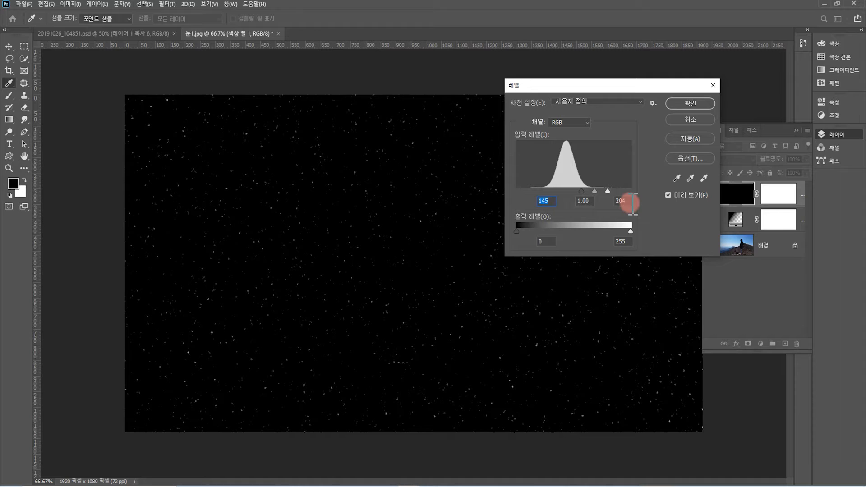
left_click(689, 103)
key("z")
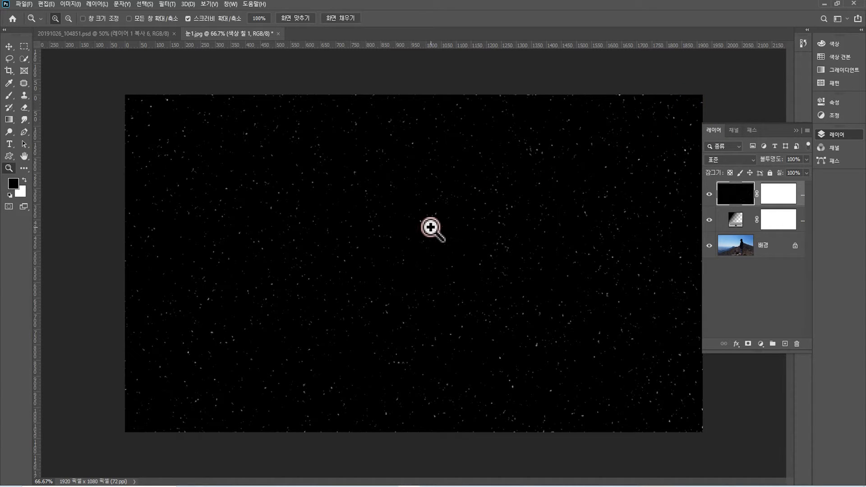
Set the snow layer's blend mode to Screen.
left_click(726, 194)
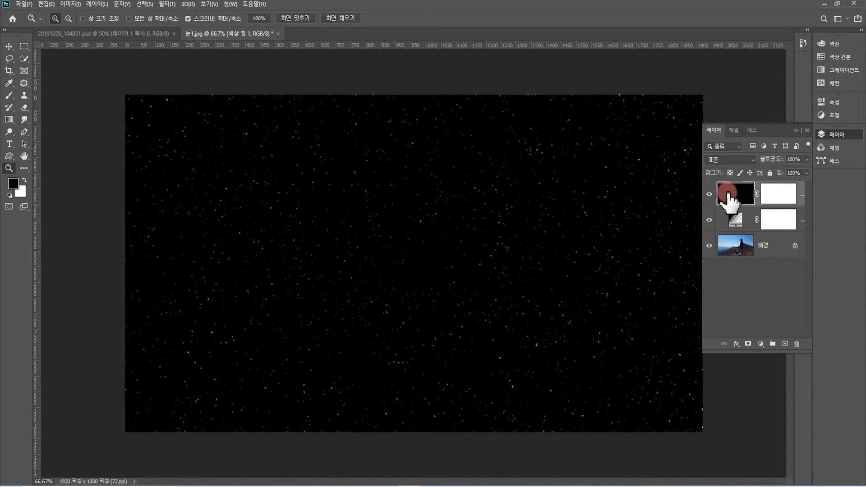
left_click(726, 160)
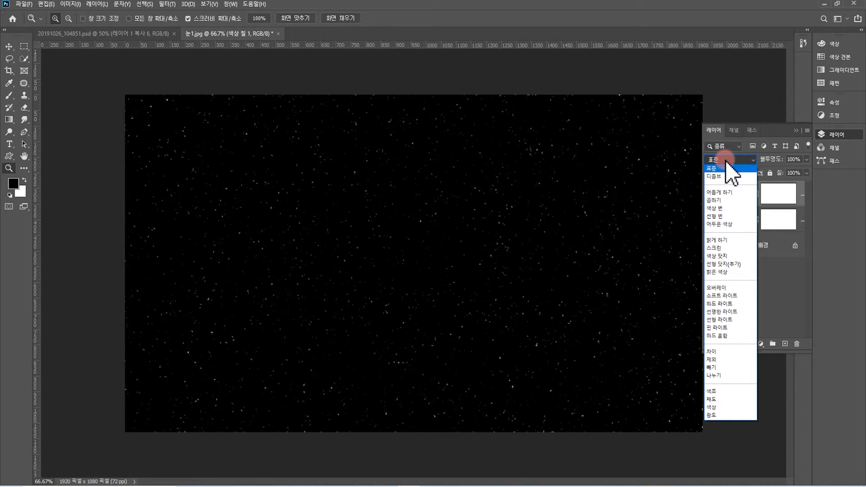
left_click(723, 247)
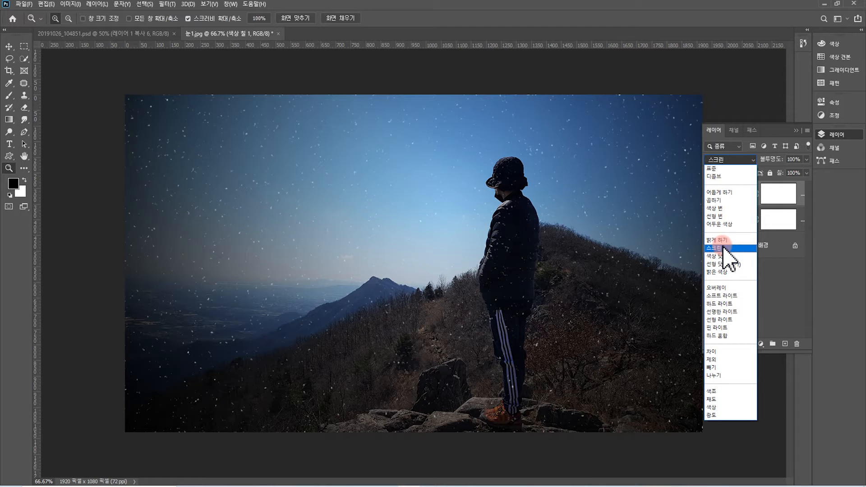
left_click(722, 248)
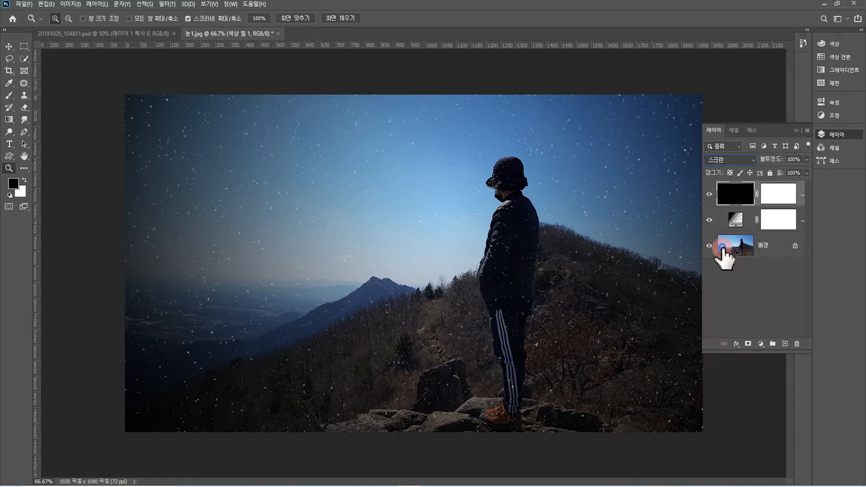
left_click(725, 193)
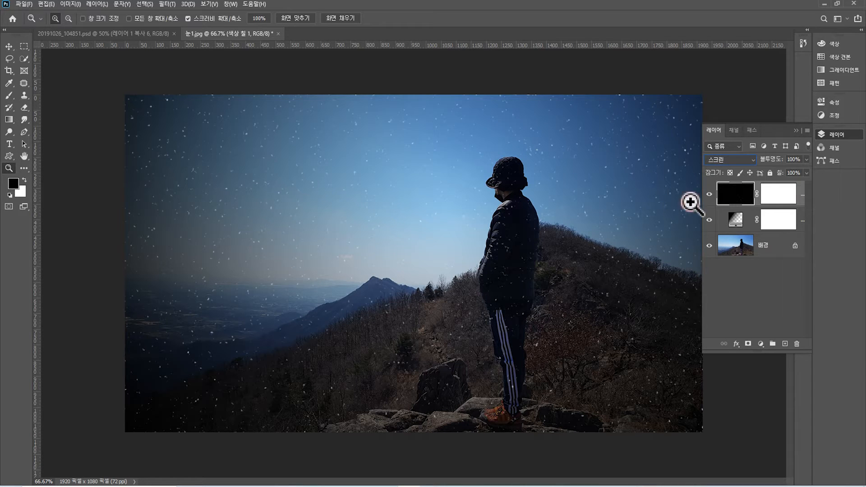
Duplicate the snow layer and move the copy straight up so its lower edge meets the upper edge of the canvas.
left_click(733, 198)
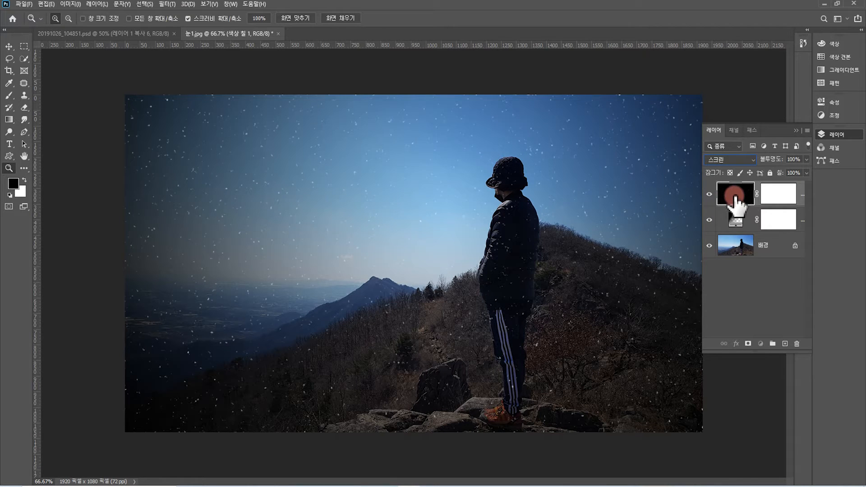
left_click_drag(735, 195, 738, 207)
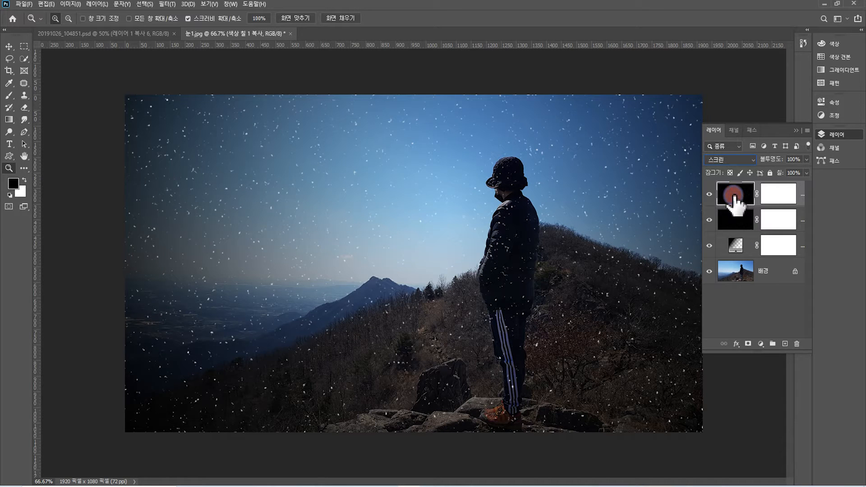
key("ctrl+minus")
key("ctrl+minus")
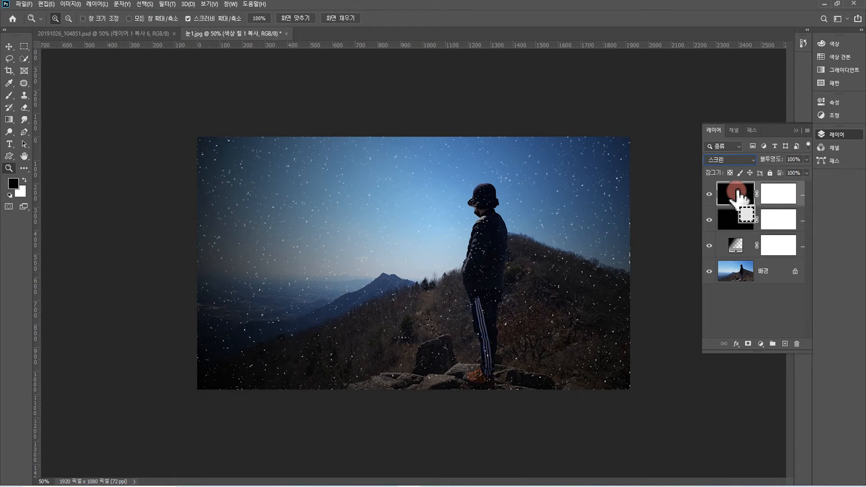
left_click(8, 47)
left_click_drag(425, 319, 392, 141)
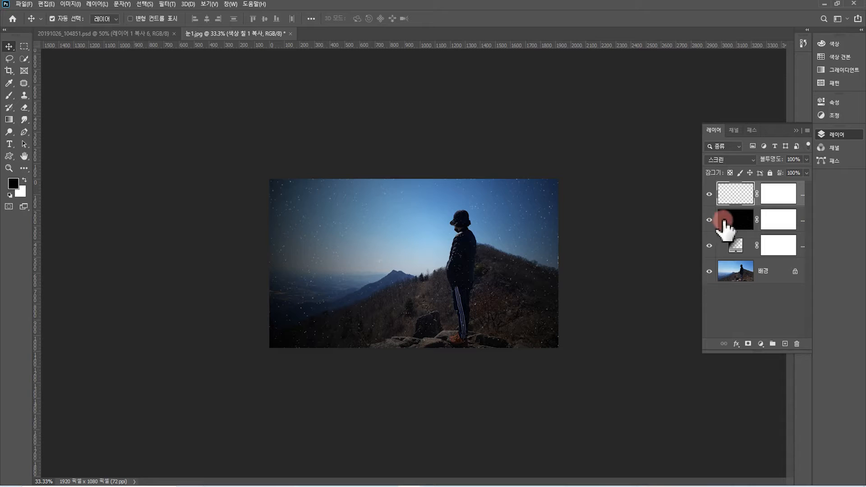
left_click(730, 194)
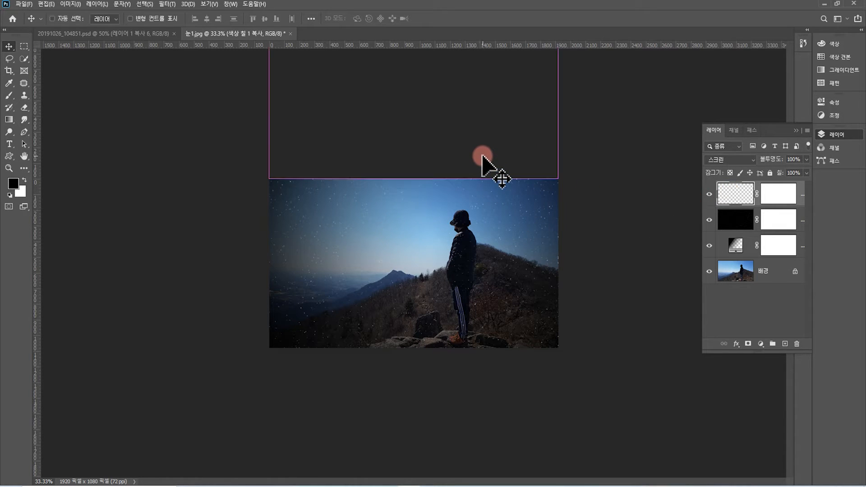
Compare the Free Transform bounds of the raised snow copy with those of the original snow layer.
key("ctrl+t")
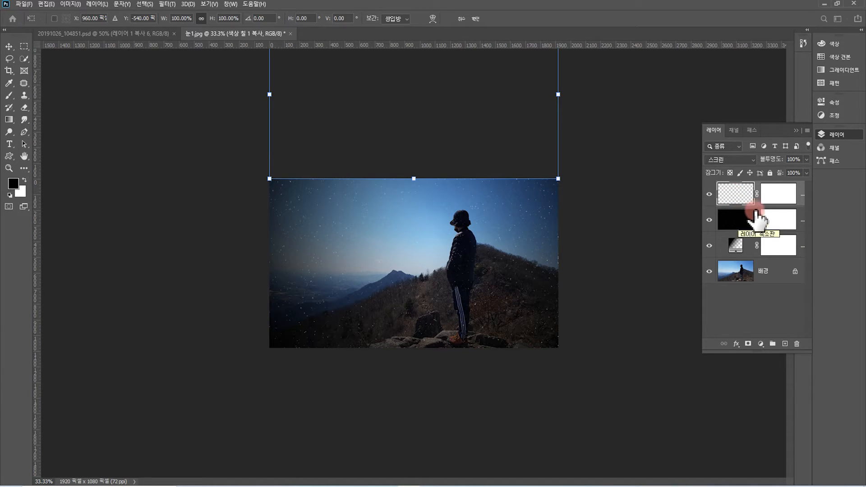
left_click(751, 318)
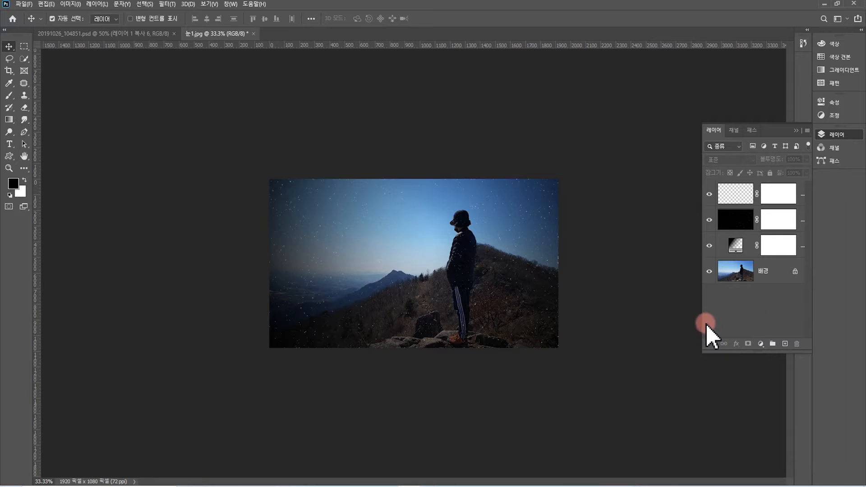
left_click_drag(701, 323, 636, 309)
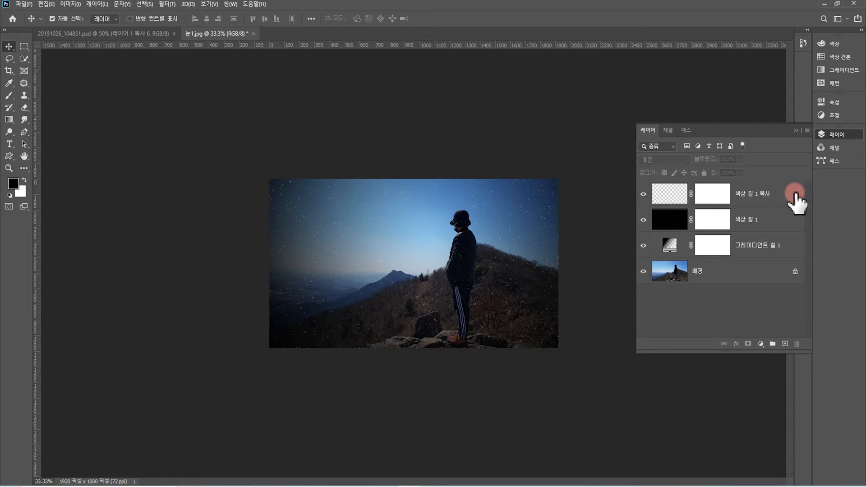
left_click(666, 194)
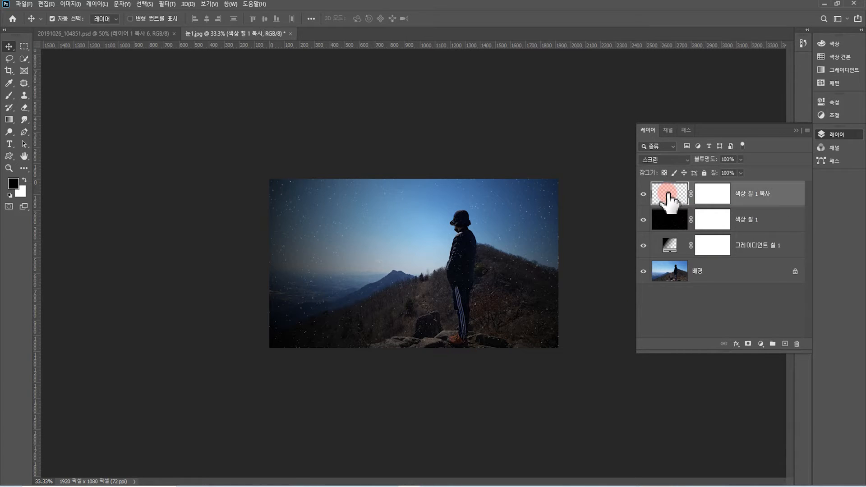
key("ctrl+t")
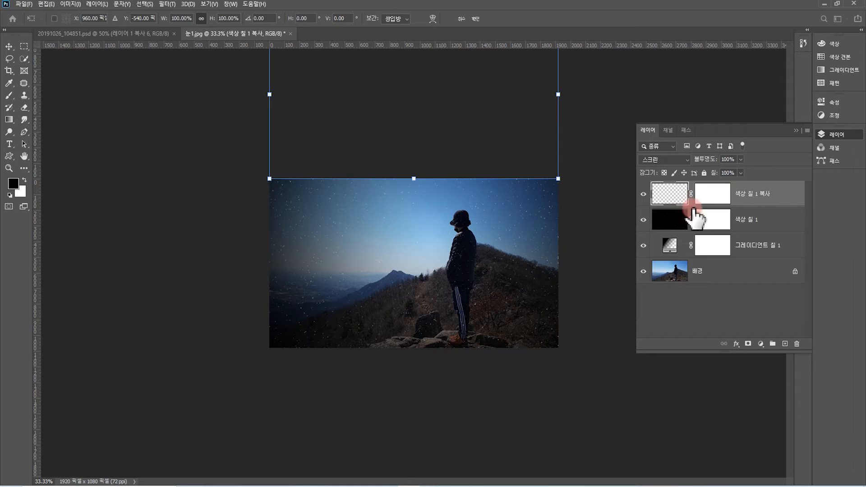
left_click(665, 219)
key("ctrl+t")
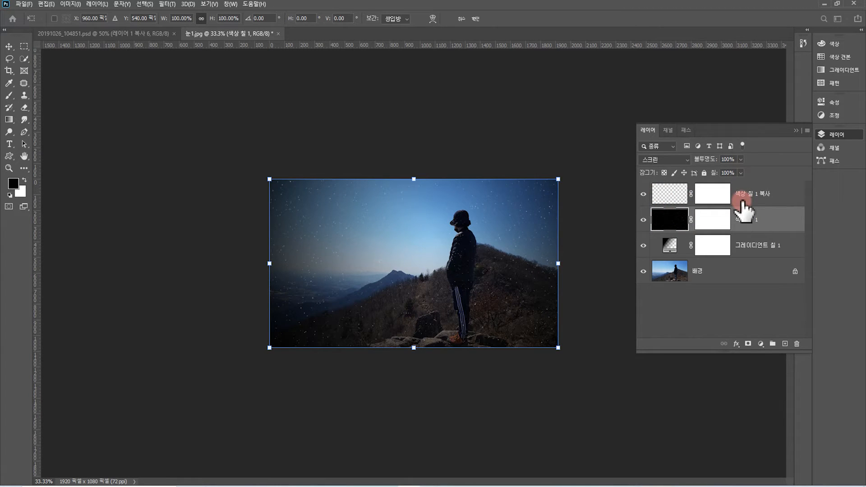
Merge the original snow layer and its raised copy into a single layer.
left_click(779, 195)
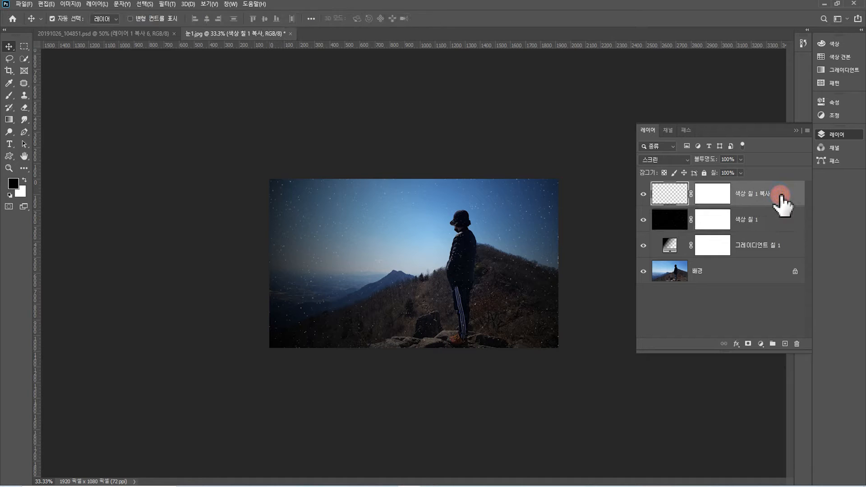
left_click(790, 224, "shift")
right_click(790, 224)
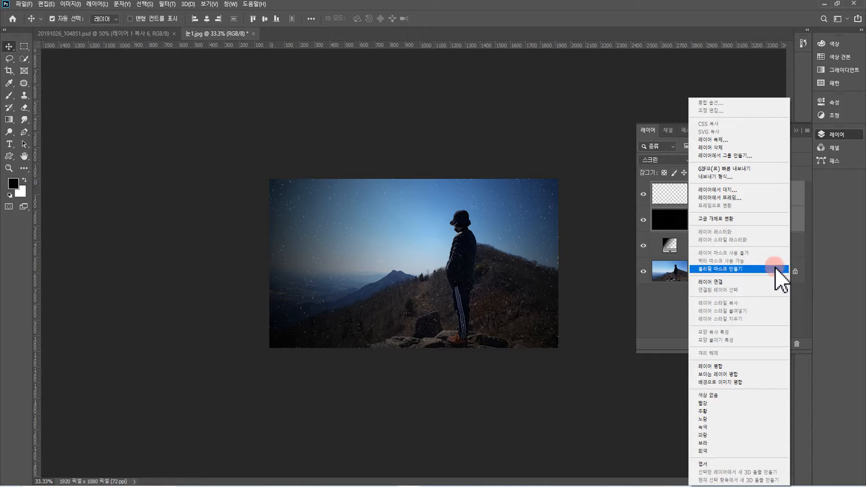
left_click(668, 218)
left_click(764, 194)
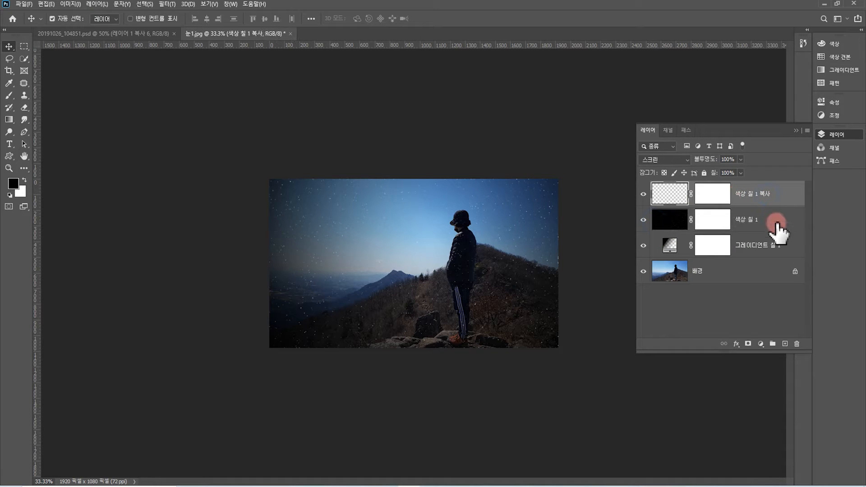
left_click(791, 223, "ctrl")
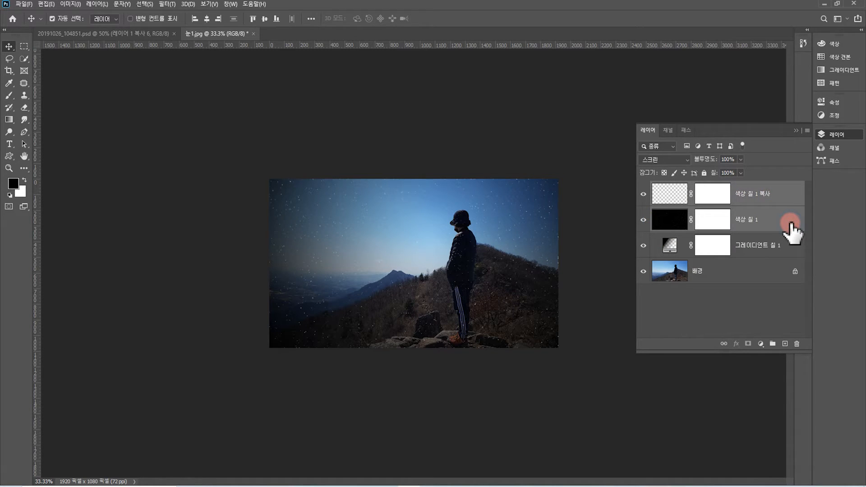
key("ctrl+e")
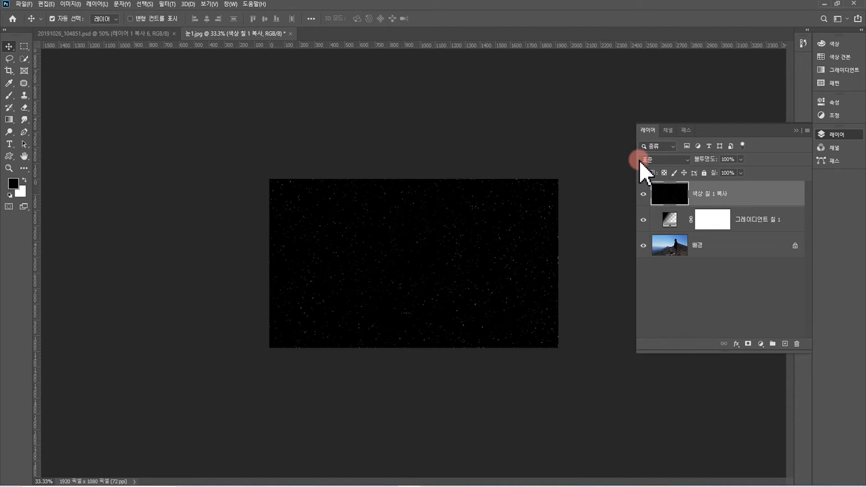
Set the merged snow layer's blend mode to Screen and rename the layer 눈1.
left_click(657, 160)
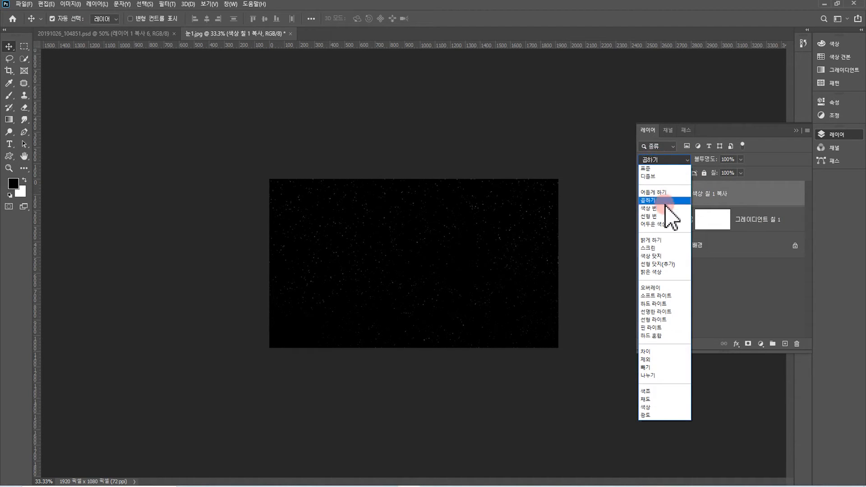
left_click(663, 249)
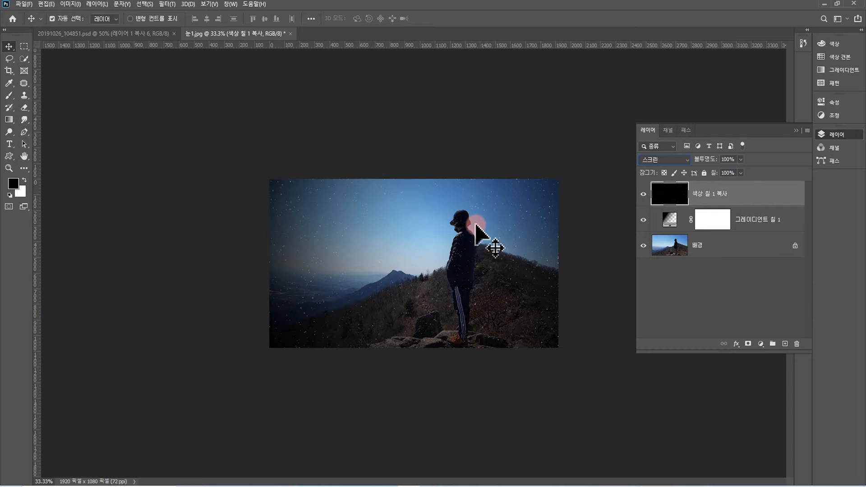
double_click(715, 193)
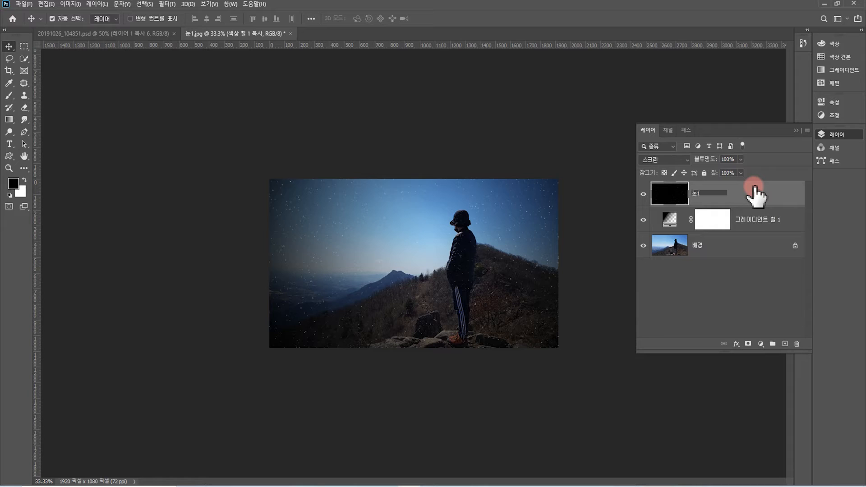
key("Return")
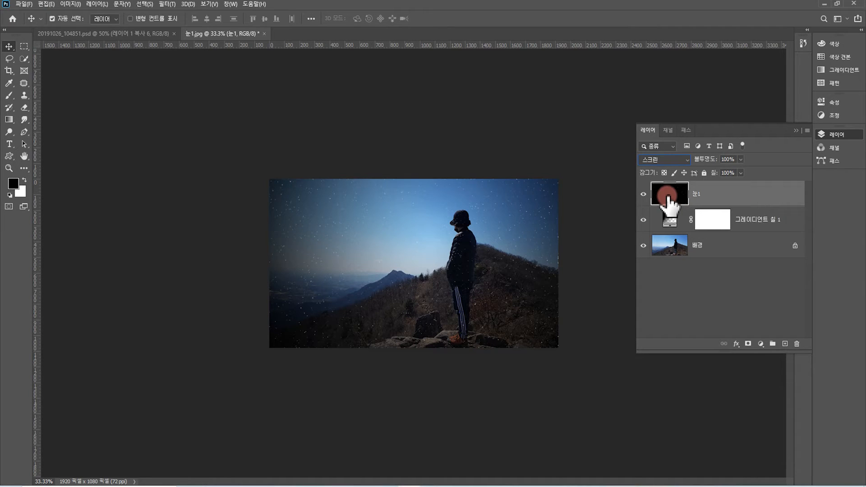
Duplicate the 눈1 layer and rename the copy 눈2.
mouse_move(670, 195)
left_mouse_down()
mouse_move(523, 252)
mouse_move(560, 255)
mouse_move(683, 193)
left_mouse_up()
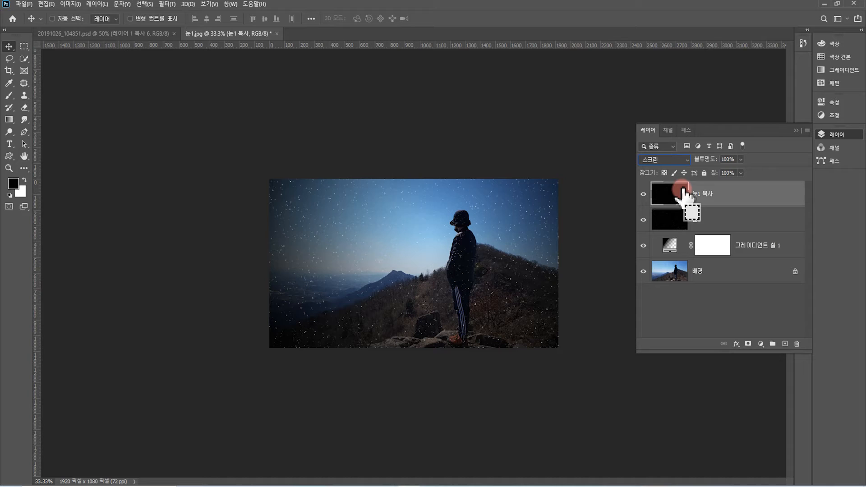
double_click(701, 193)
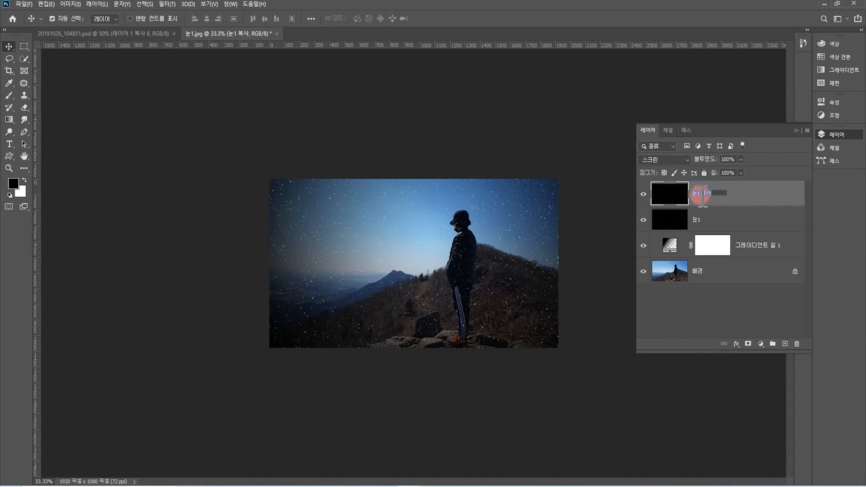
type("눈2")
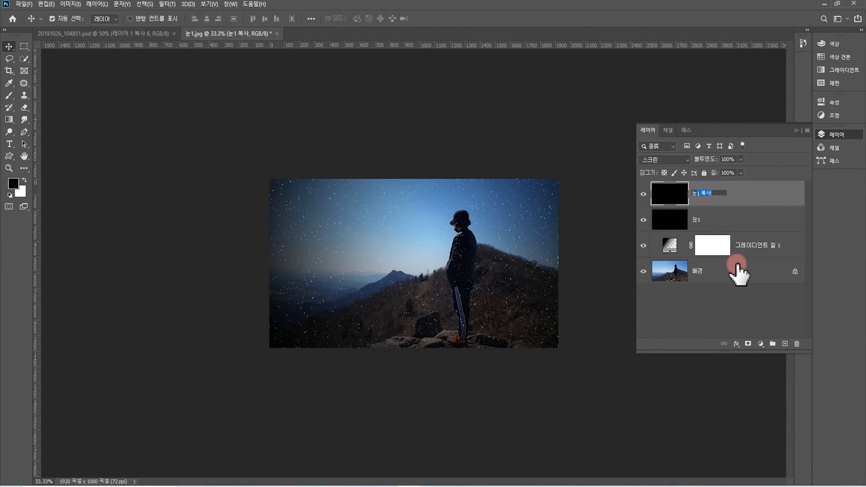
key("Return")
Scale the 눈2 layer to 220% and move it straight up until its lower edge meets the canvas's lower edge.
key("ctrl+t")
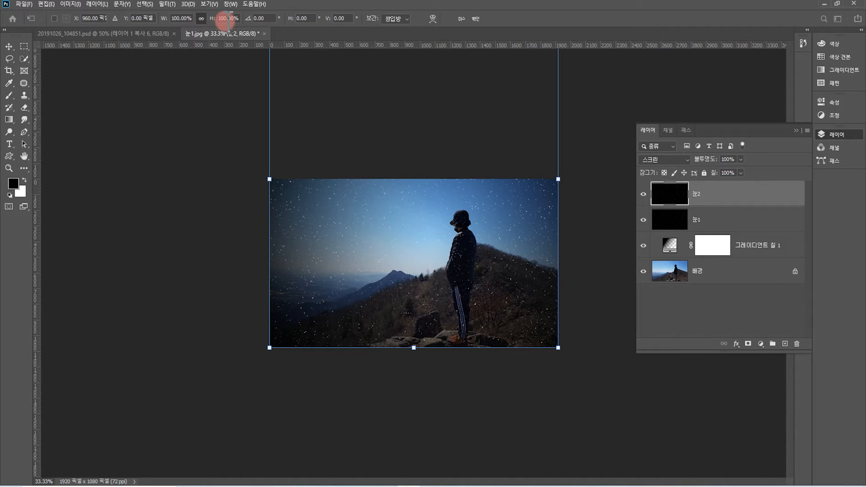
left_click(185, 18)
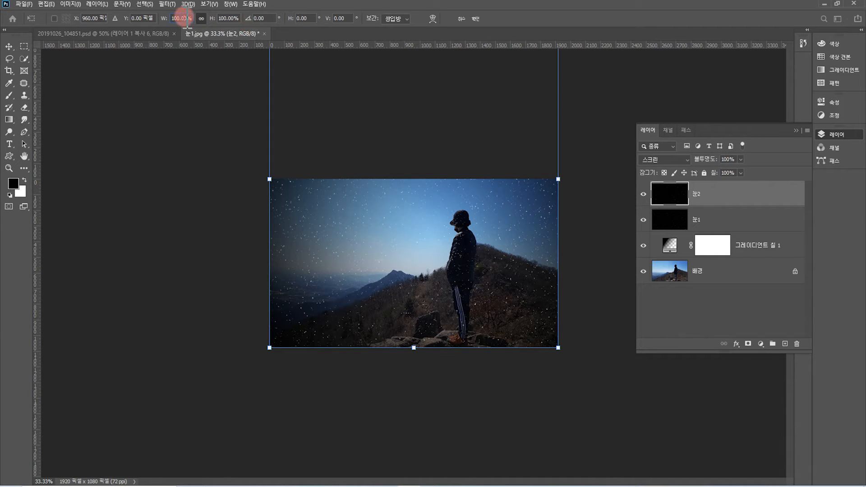
type("220")
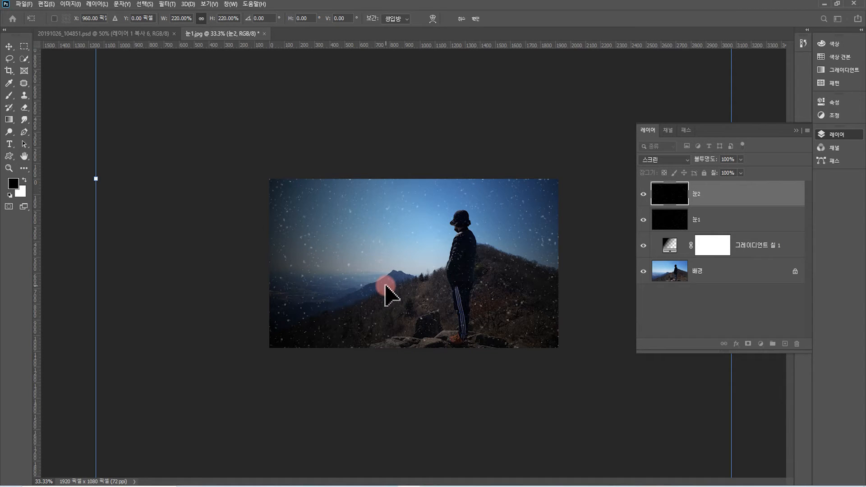
left_click_drag(396, 346, 386, 141)
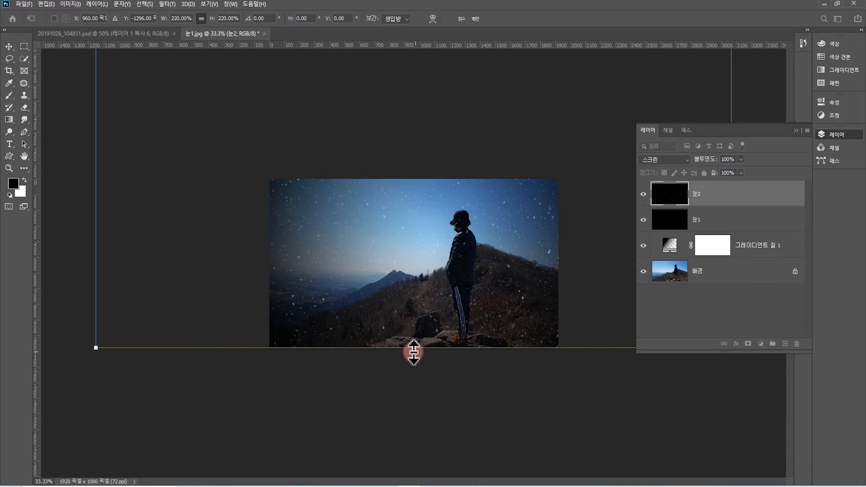
Check the extent of the 눈1 layer with Free Transform.
left_click(678, 222)
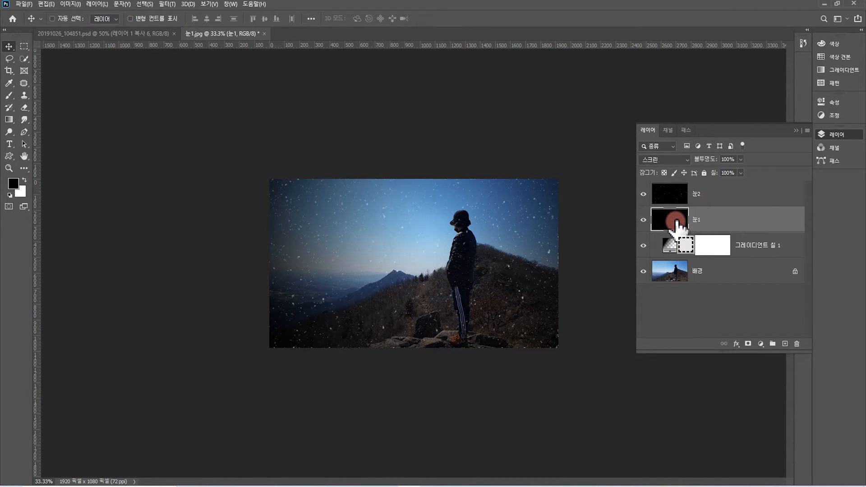
key("ctrl+t")
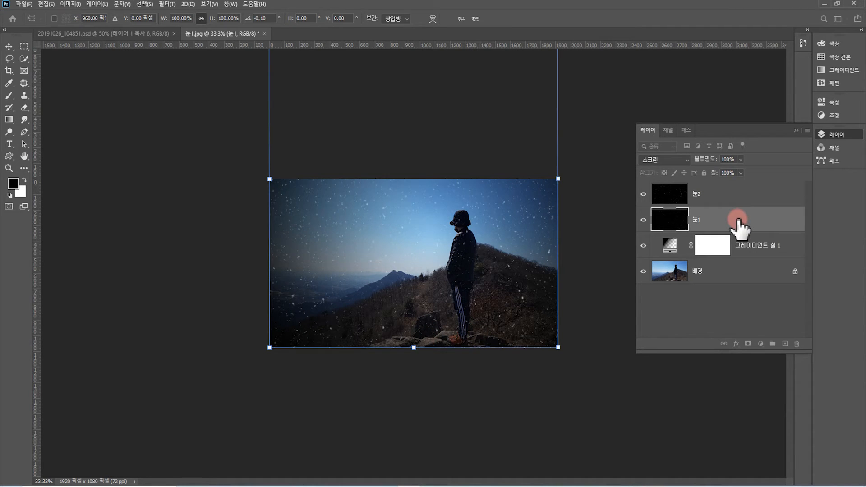
left_click(737, 223)
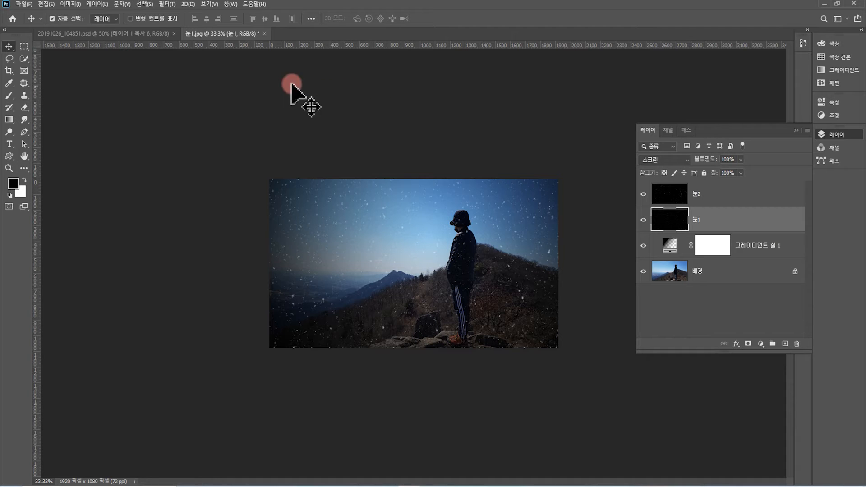
Show the timeline and create a video timeline for the document.
left_click(232, 5)
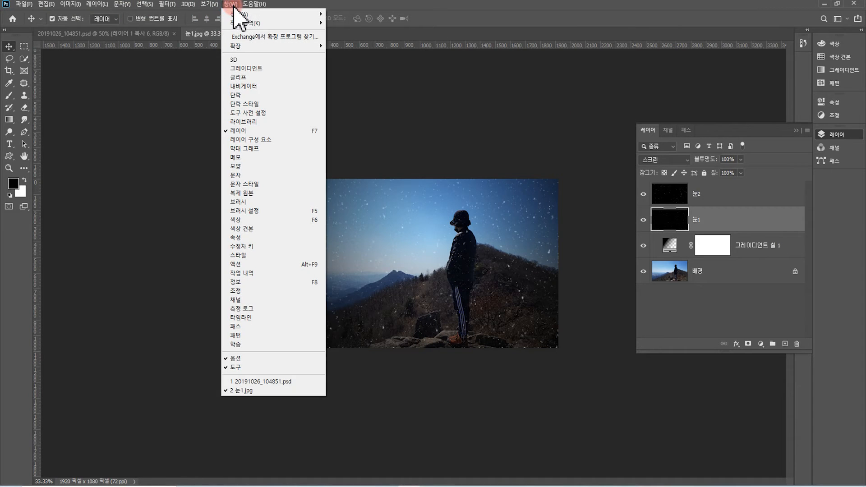
left_click(248, 317)
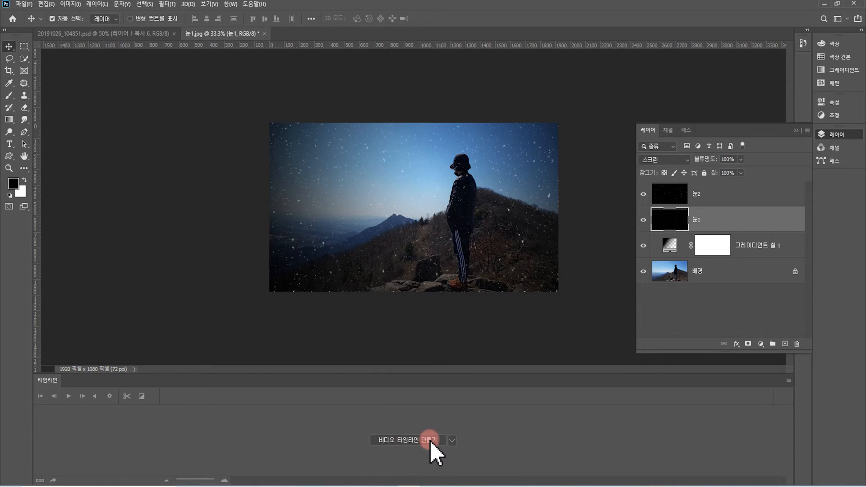
left_click(452, 440)
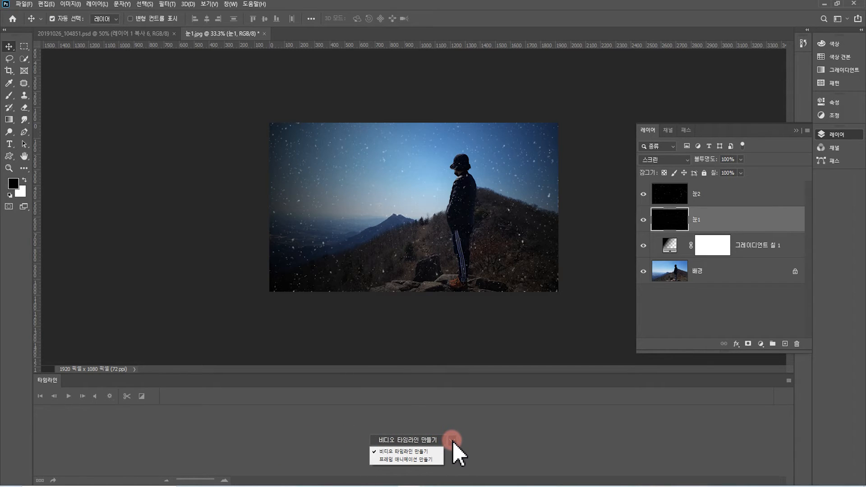
left_click(414, 460)
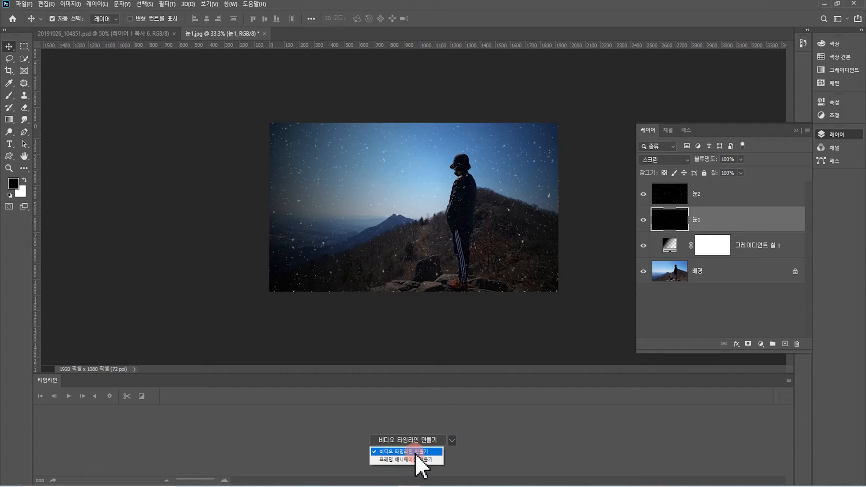
left_click(411, 451)
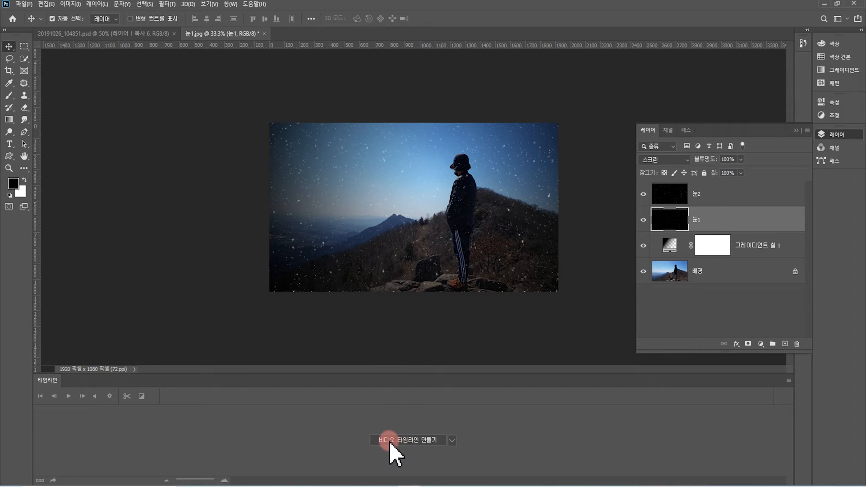
left_click(422, 441)
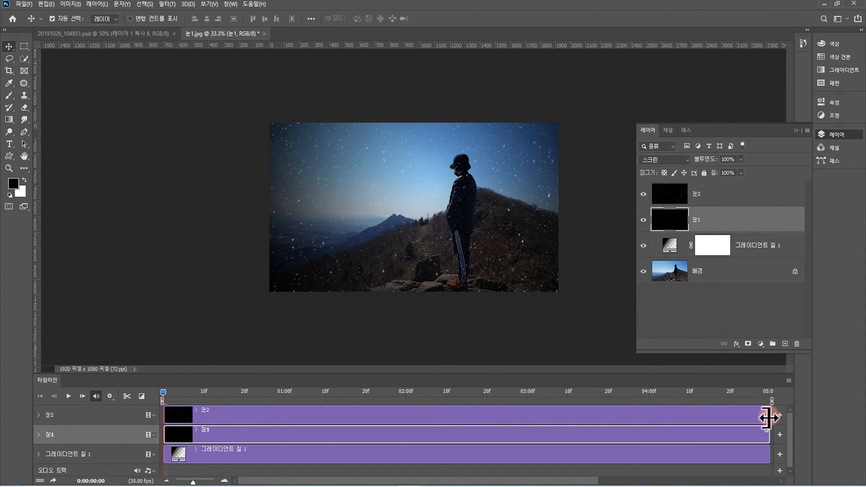
Hide the 눈2 layer, select the 눈1 layer, and enlarge the timeline area to make room for its tracks.
left_click_drag(770, 418, 769, 438)
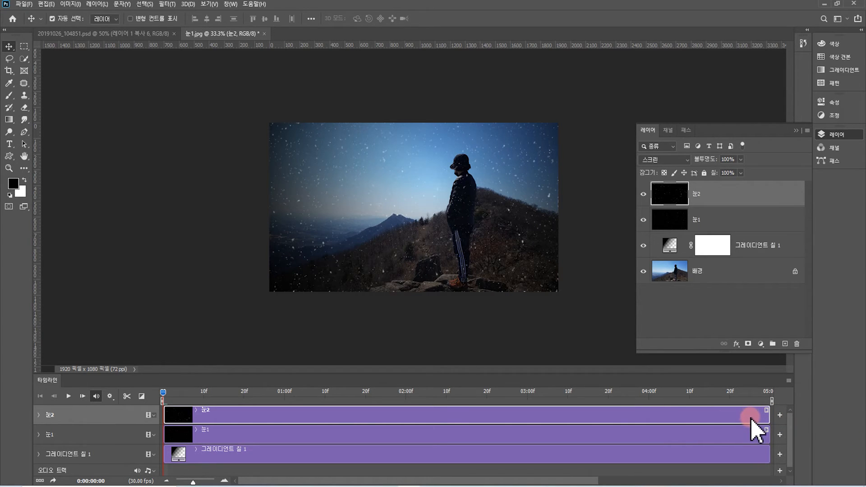
left_click(643, 195)
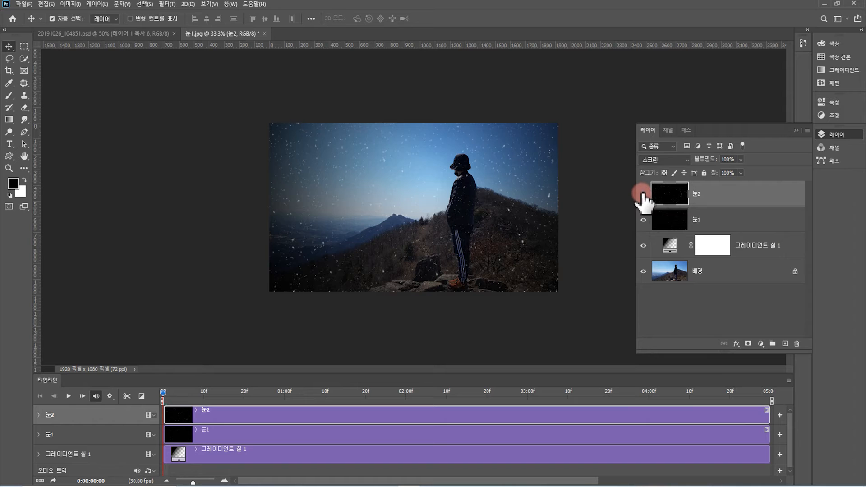
left_click(673, 218)
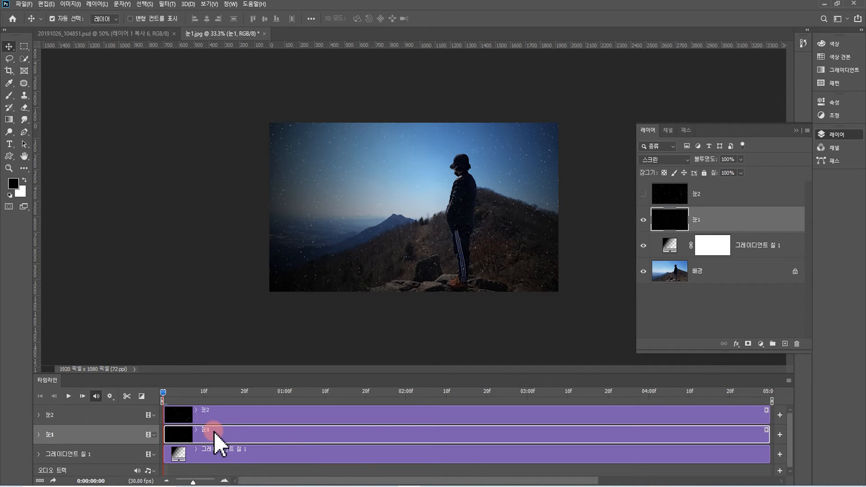
left_click_drag(244, 373, 247, 289)
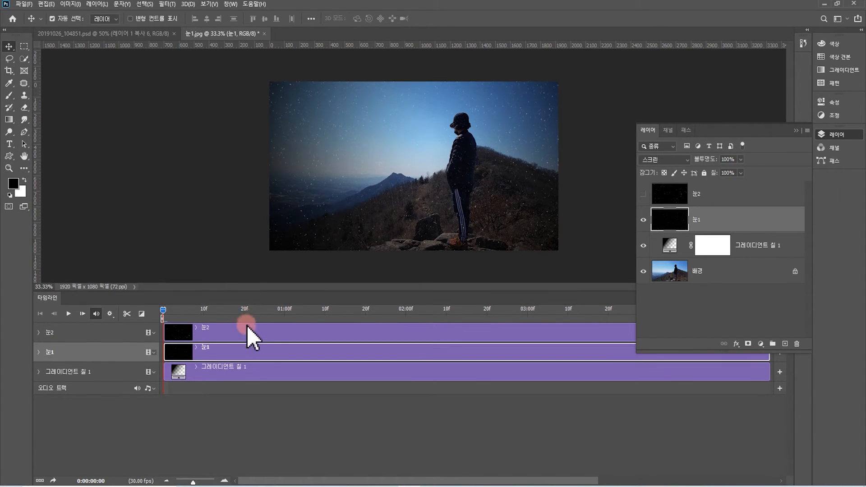
Expand the 눈1 track, add a position keyframe at its first frame, and move the playhead to the last frame, 0:00:04:29.
left_click(38, 353)
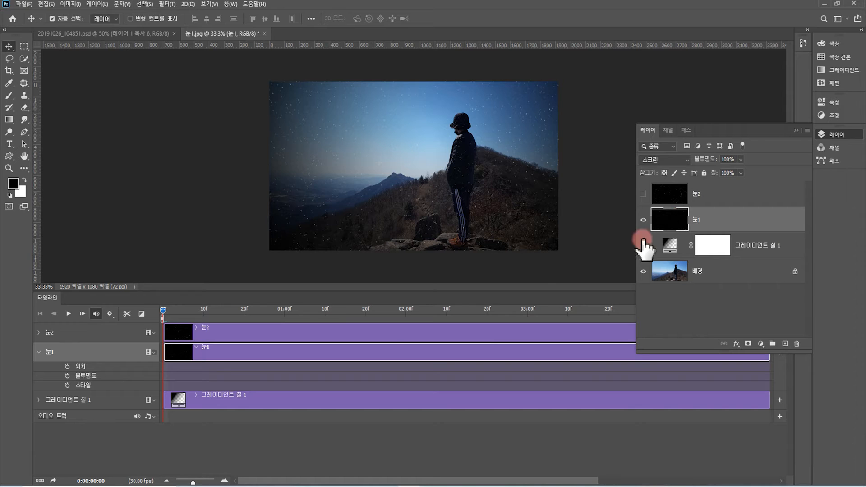
left_click(67, 368)
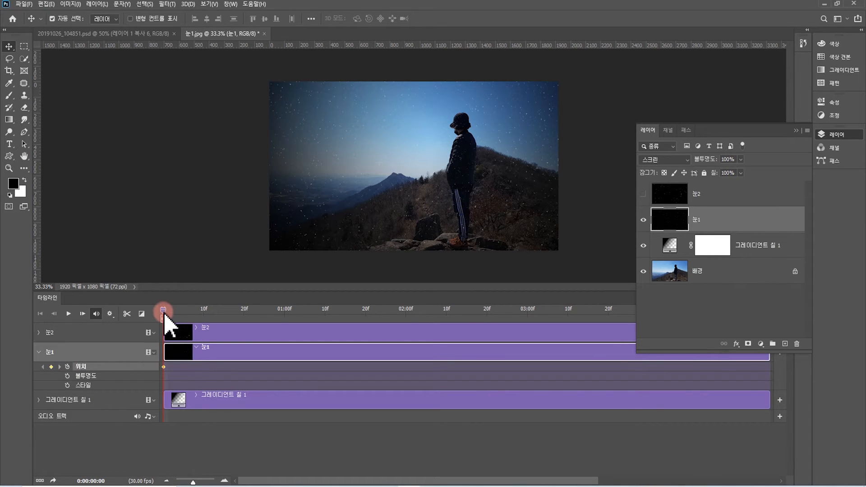
left_click_drag(164, 312, 781, 346)
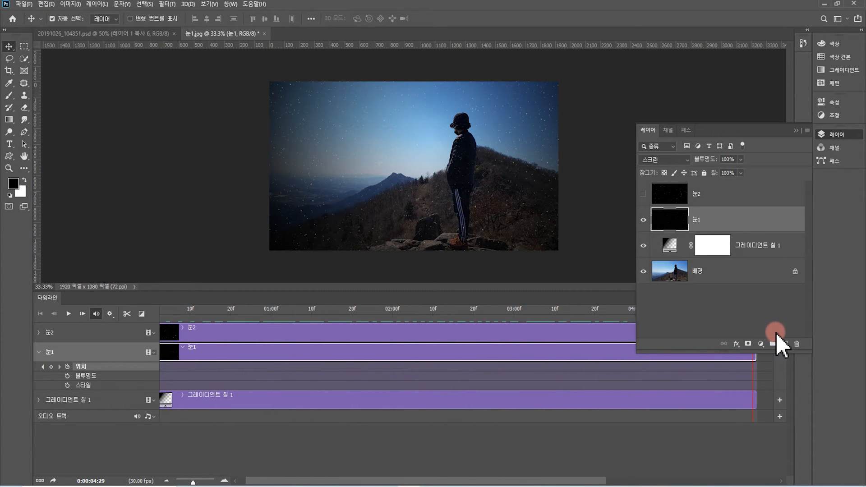
left_click_drag(742, 130, 740, 63)
left_click(753, 309)
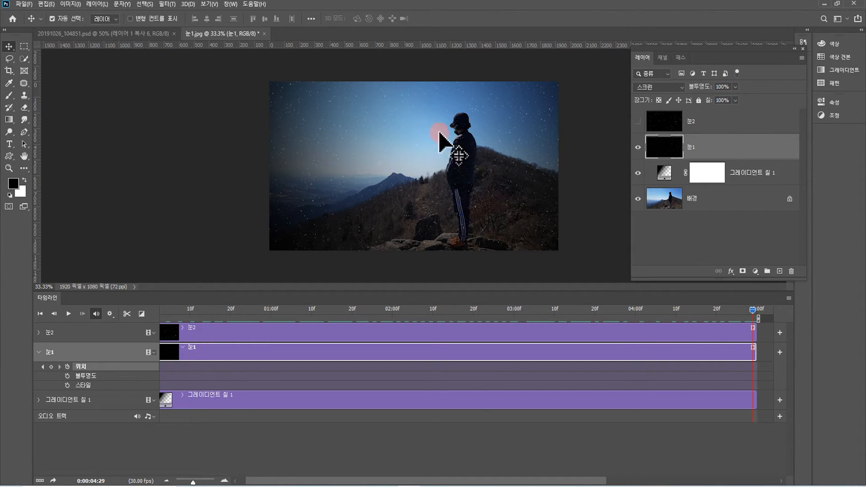
Move the 눈1 layer straight down at the last frame until its upper edge meets the canvas's upper edge, and check both position keyframes.
left_click_drag(381, 97, 389, 60)
left_click_drag(371, 213, 369, 142)
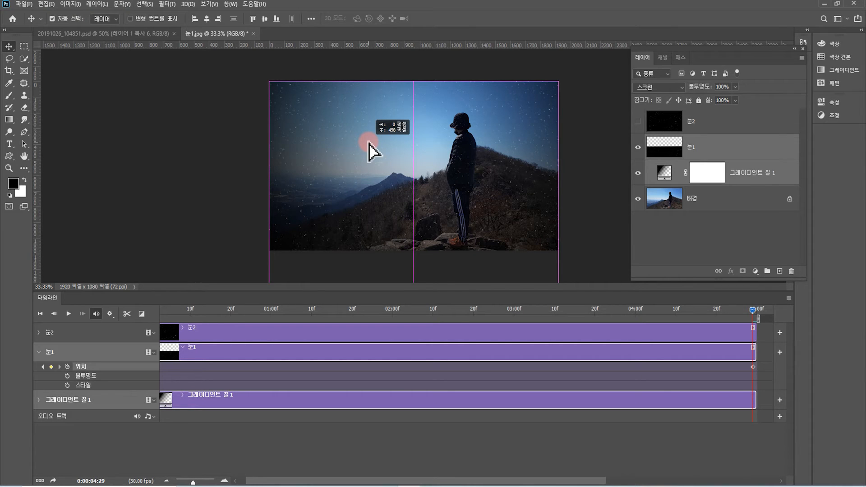
left_click_drag(368, 142, 369, 143)
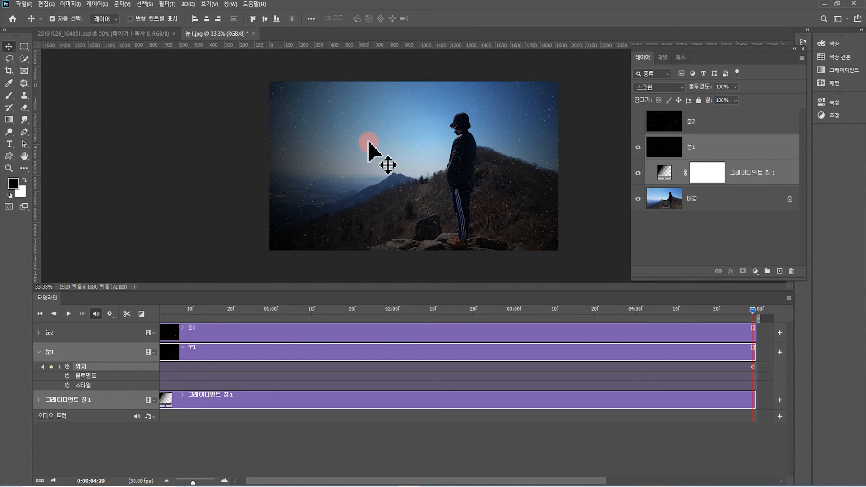
left_click(752, 368)
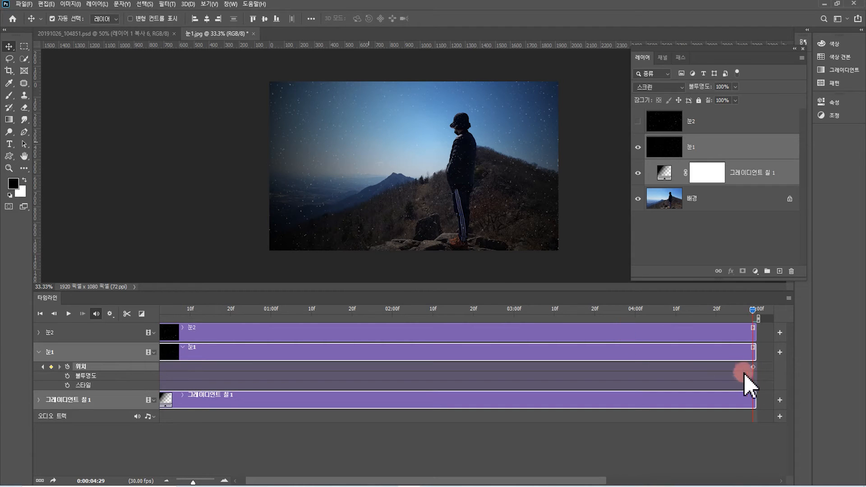
left_click(752, 367)
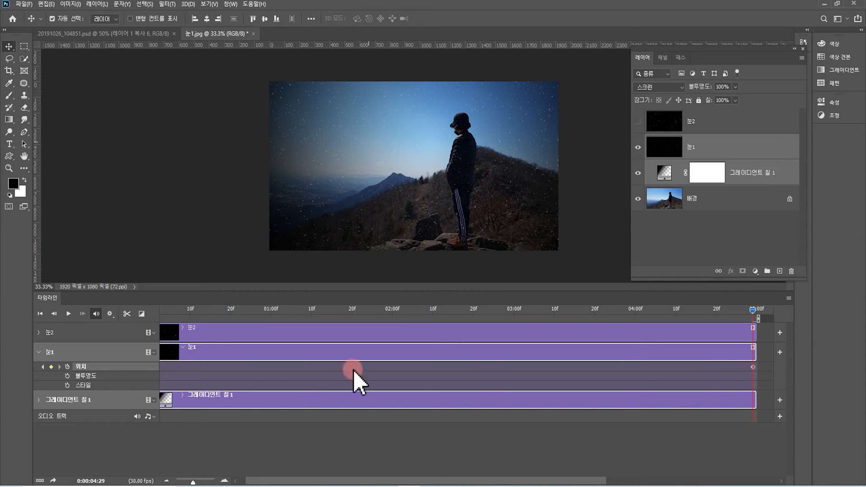
left_click_drag(751, 371, 172, 378)
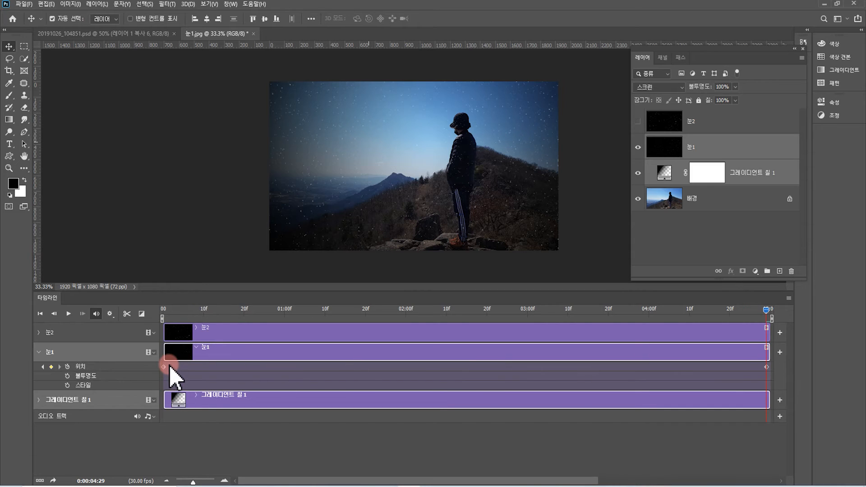
Play the 눈1 animation to preview the falling snow and return the playhead to the first frame.
left_click(68, 314)
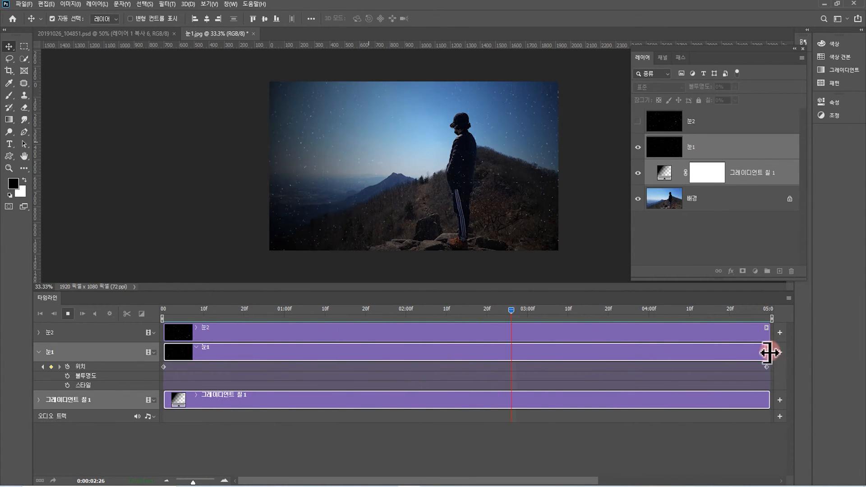
left_click(789, 299)
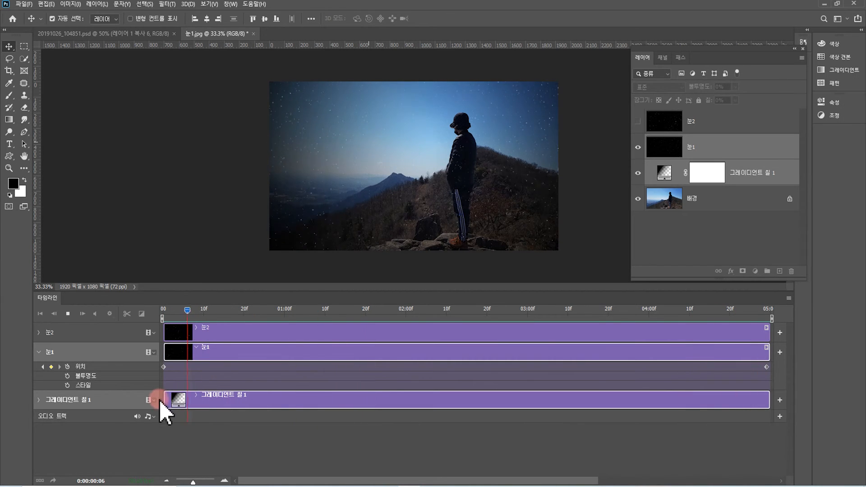
key("space")
left_click_drag(236, 309, 154, 315)
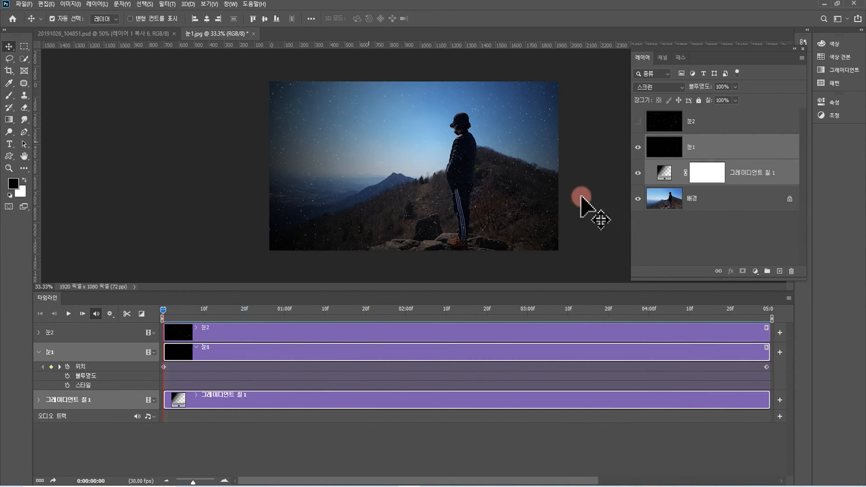
Show 눈2 in place of 눈1, expand the 눈2 track, and add a position keyframe for it at the first frame.
left_click_drag(643, 149, 642, 128)
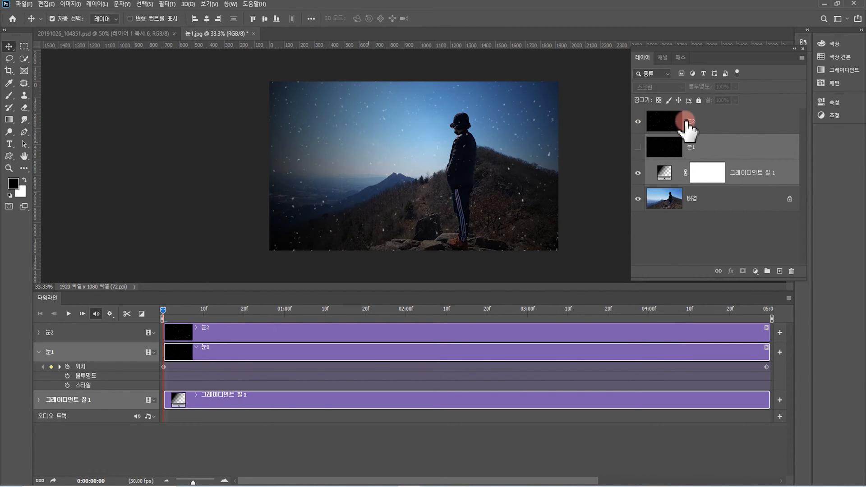
left_click(38, 351)
left_click(38, 332)
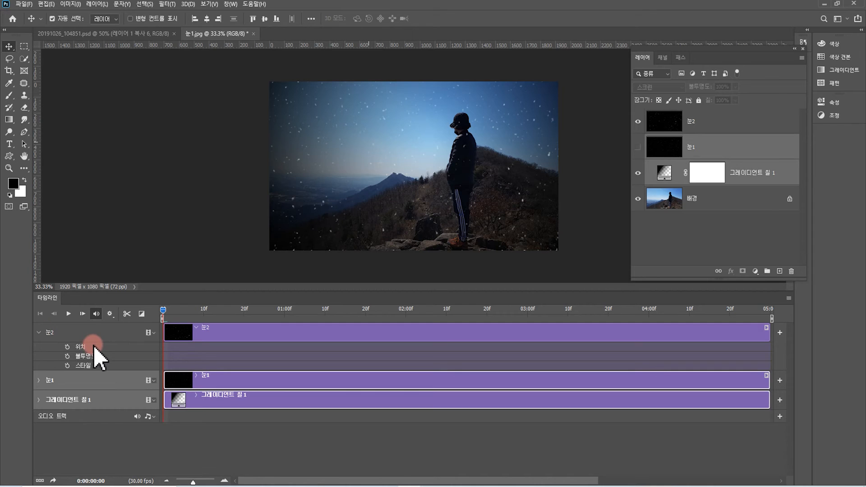
left_click(66, 347)
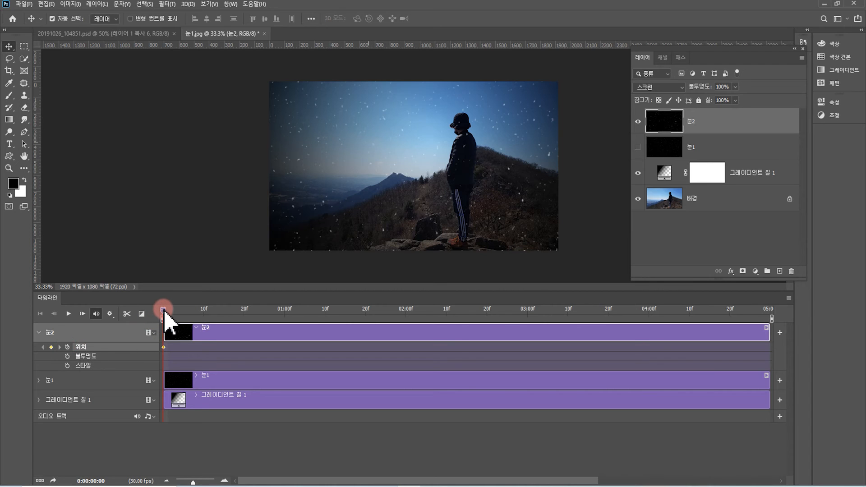
Move the 눈2 layer straight down at the last frame, 0:00:04:29, until its upper edge meets the canvas's upper edge.
left_click_drag(163, 310, 777, 316)
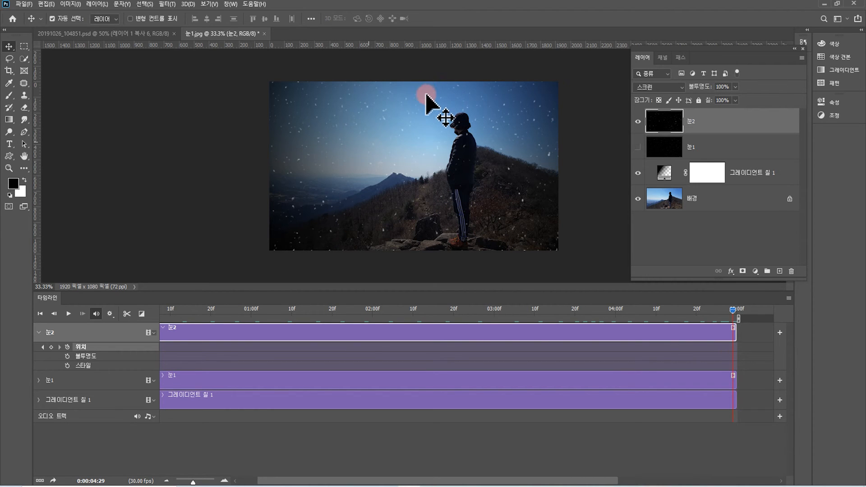
left_click_drag(426, 95, 410, 180)
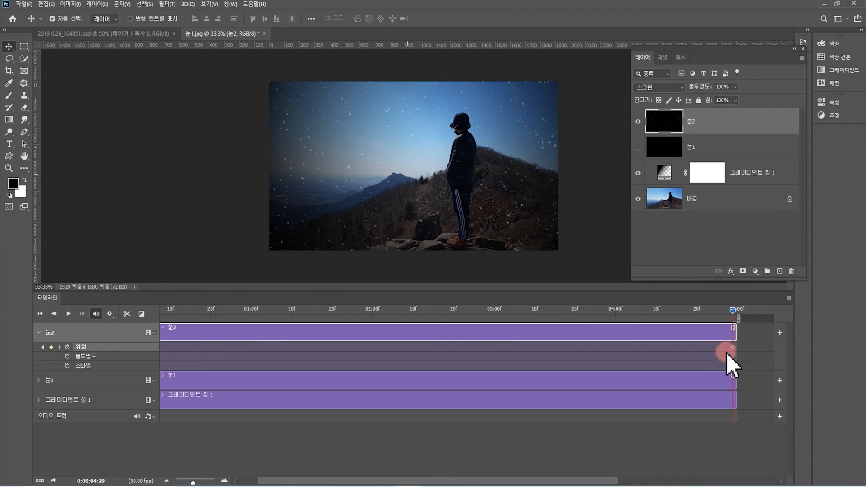
scroll(151, 353, "left", 2)
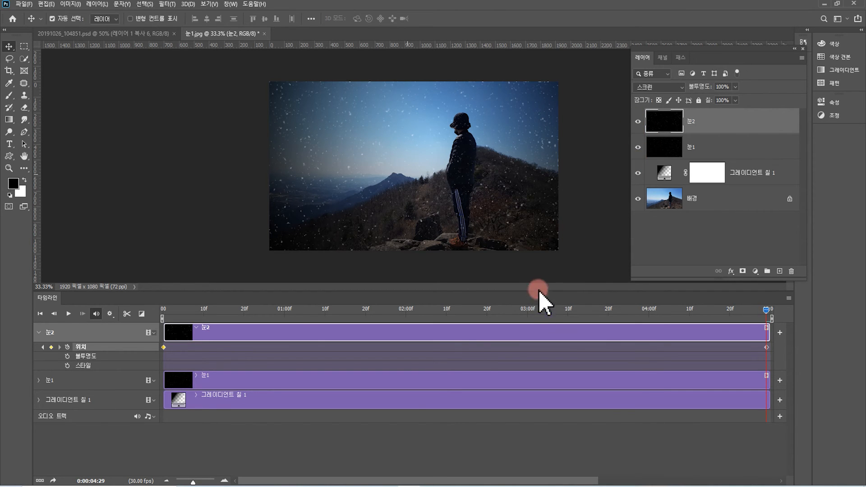
Reduce the height of the timeline area and play the animation with both snow layers visible.
left_click_drag(532, 292, 480, 356)
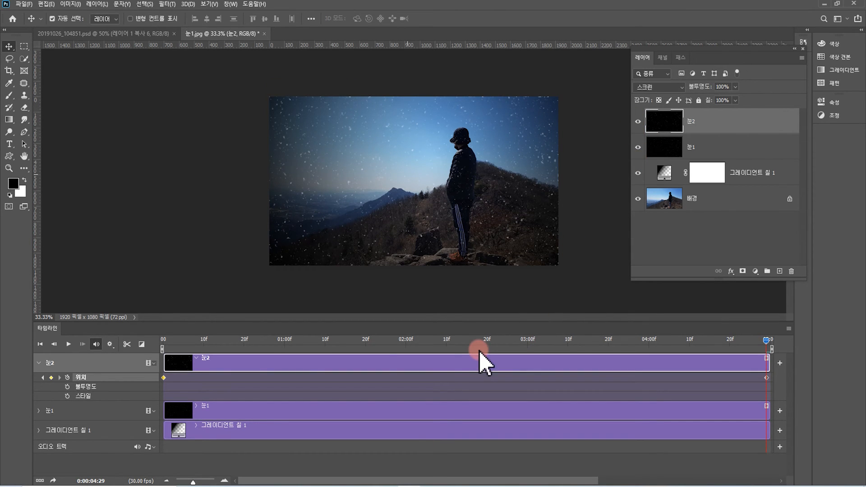
left_click(69, 344)
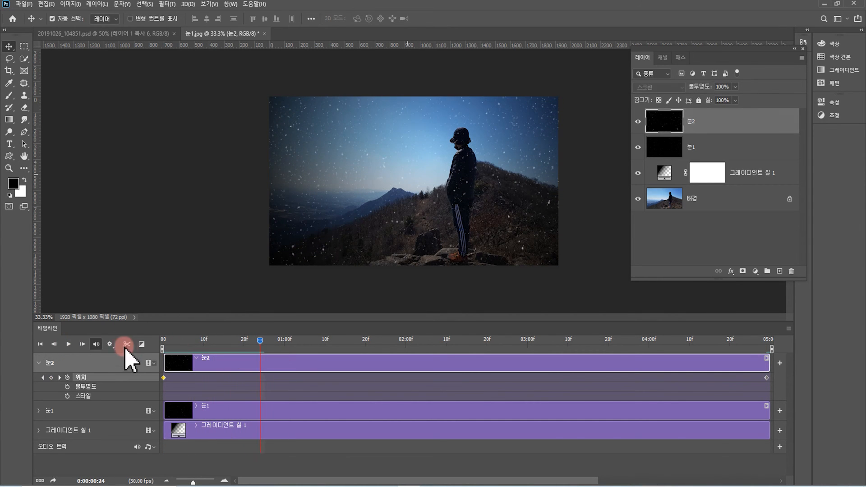
left_click(94, 344)
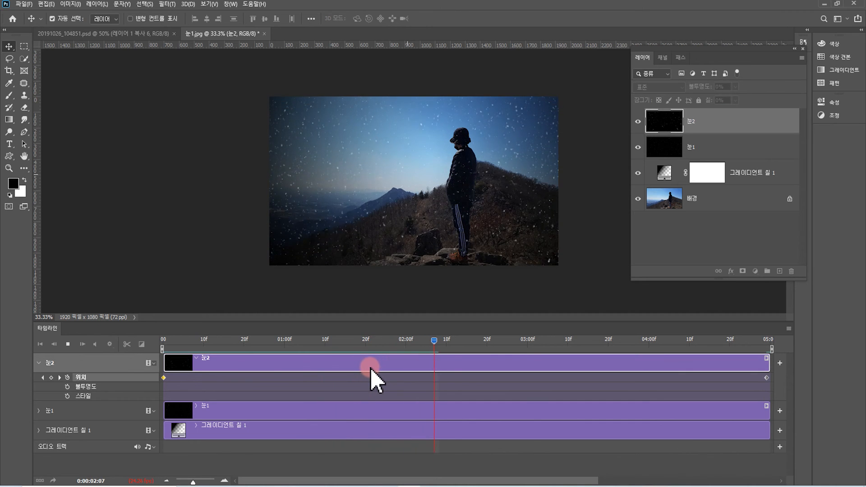
key("space")
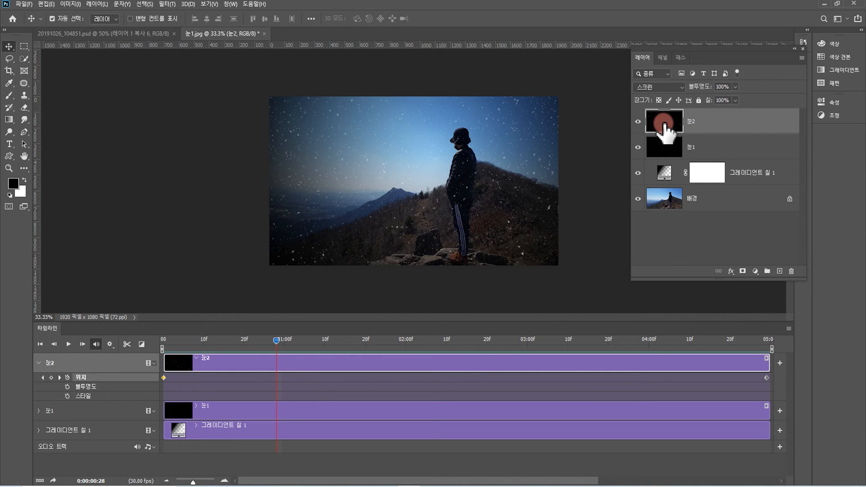
Scale the 눈2 layer to 120% at the last frame and play the animation again.
key("End")
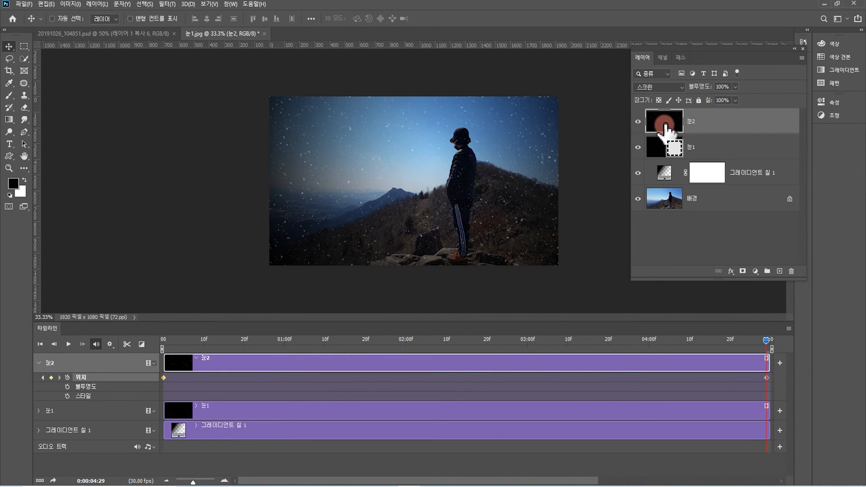
key("ctrl+t")
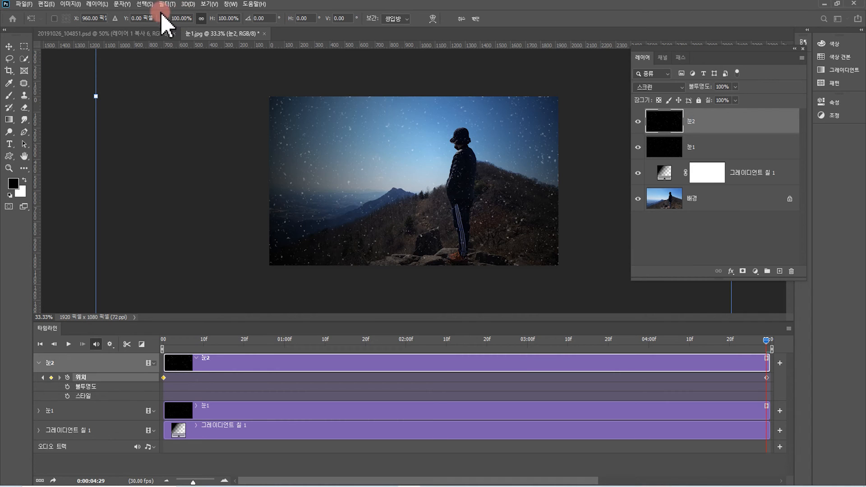
left_click(179, 18)
type("120")
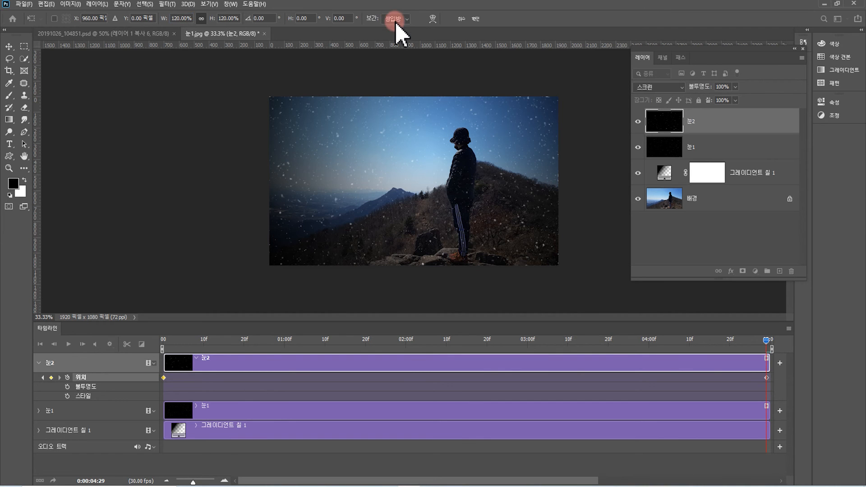
key("Return")
key("space")
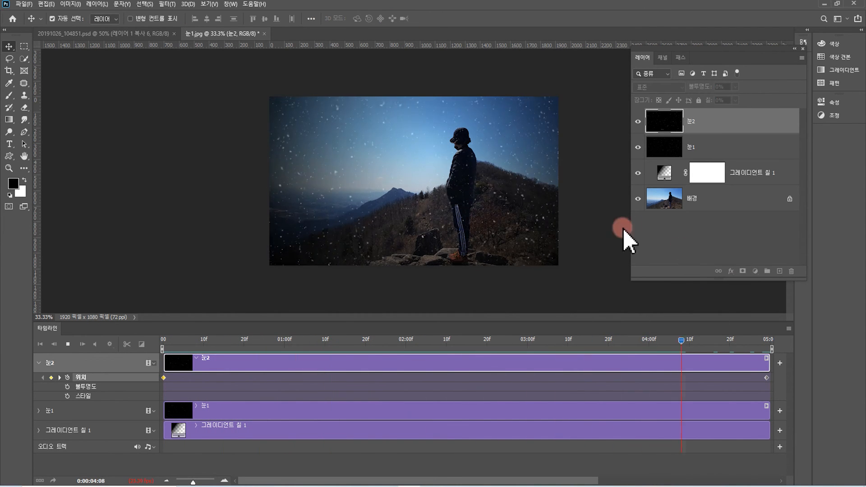
key("space")
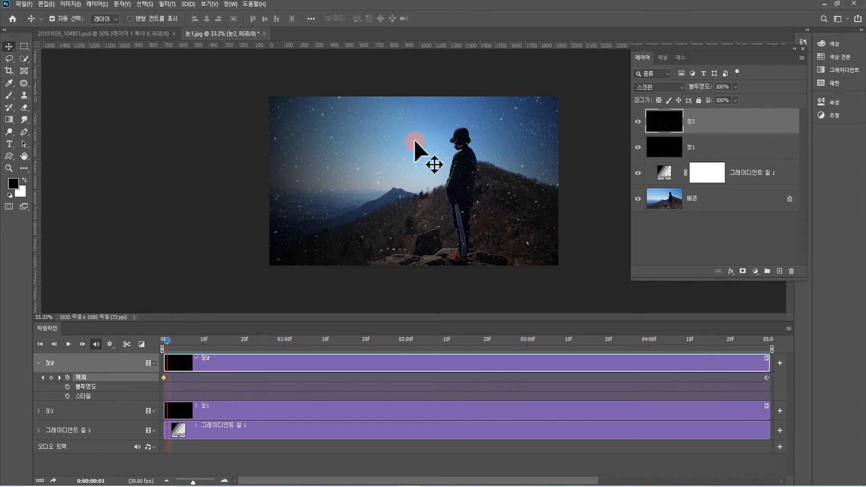
Start a video render and choose the 눈내리는애니메이션만들기 folder on the desktop as its destination.
left_click(23, 4)
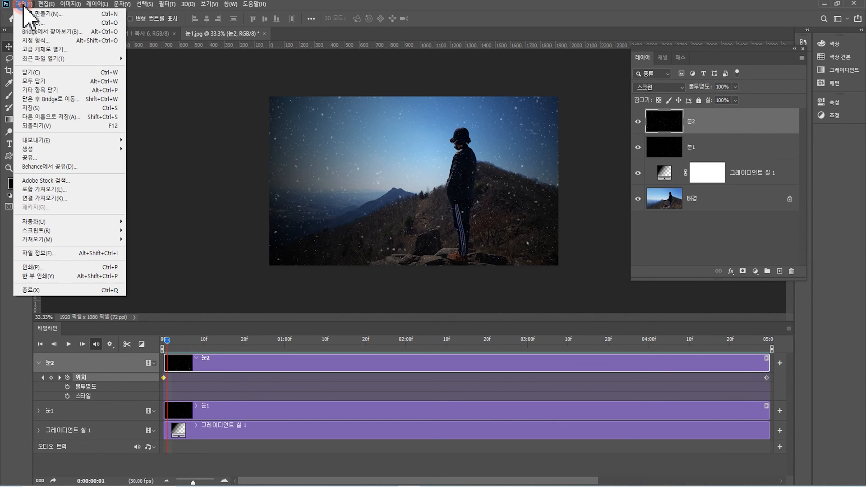
mouse_move(58, 142)
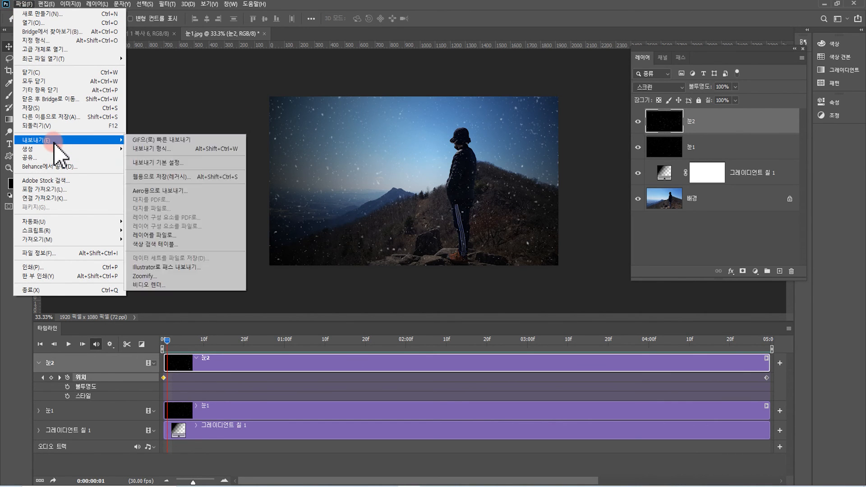
left_click(172, 287)
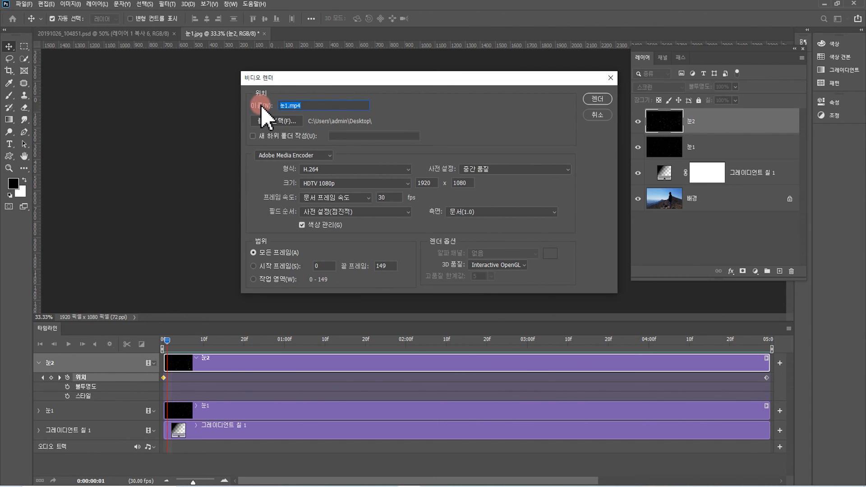
left_click(265, 121)
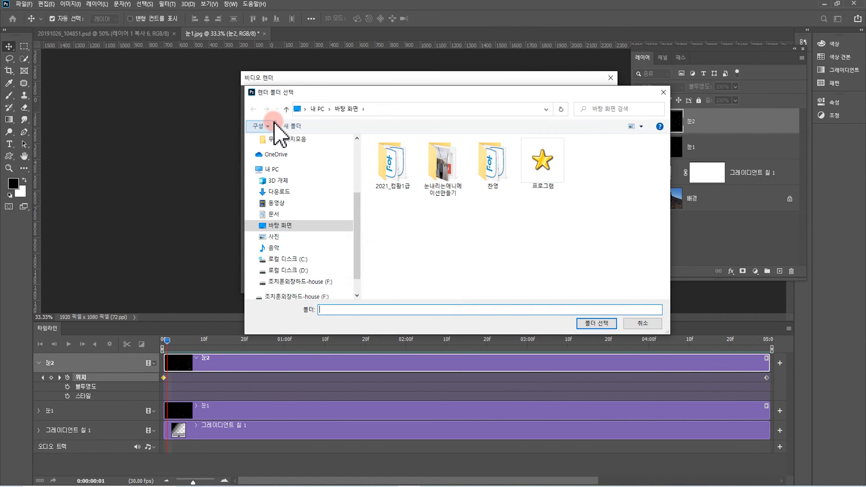
left_click(308, 223)
double_click(451, 189)
left_click(605, 324)
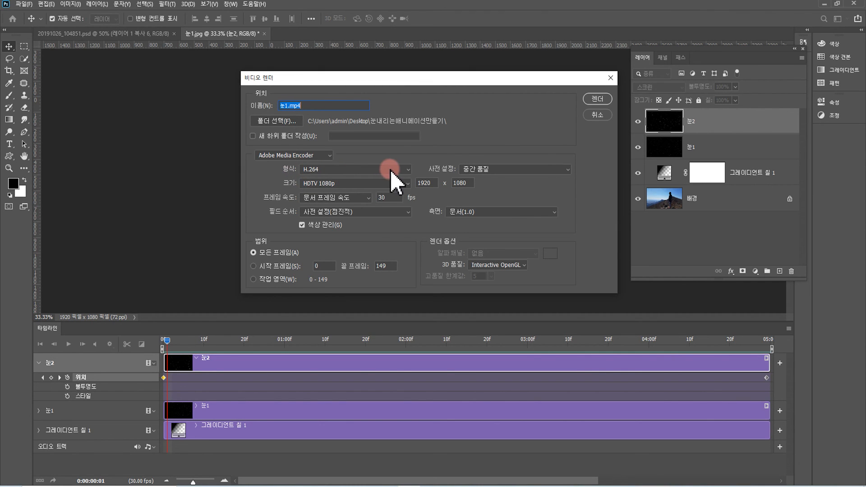
Render the video in H.264 format at document size (문서 크기) with the 고품질 preset.
left_click(409, 170)
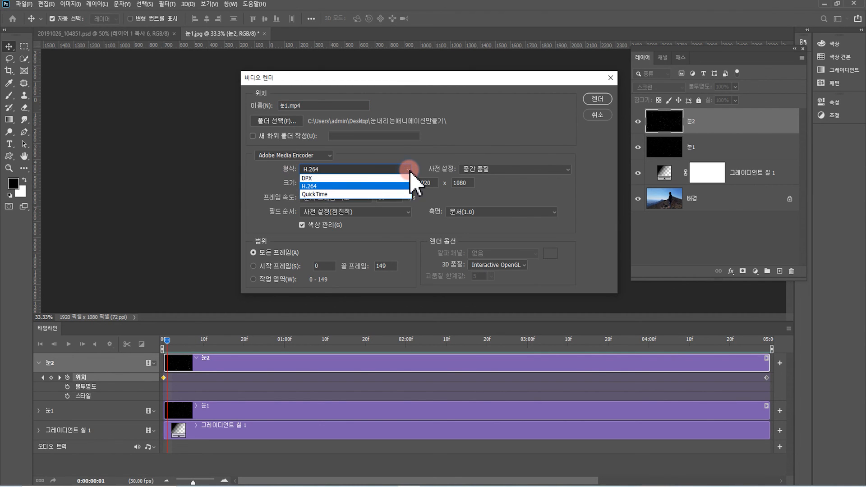
left_click(322, 186)
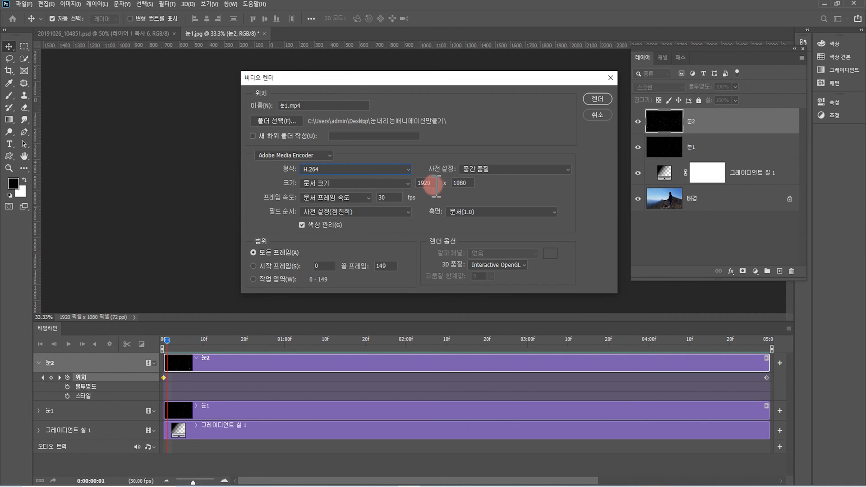
left_click(479, 170)
left_click(469, 178)
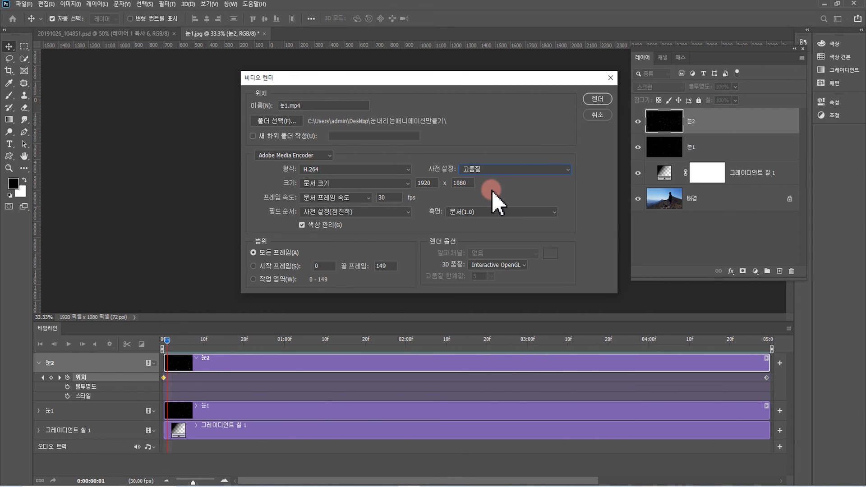
left_click(598, 99)
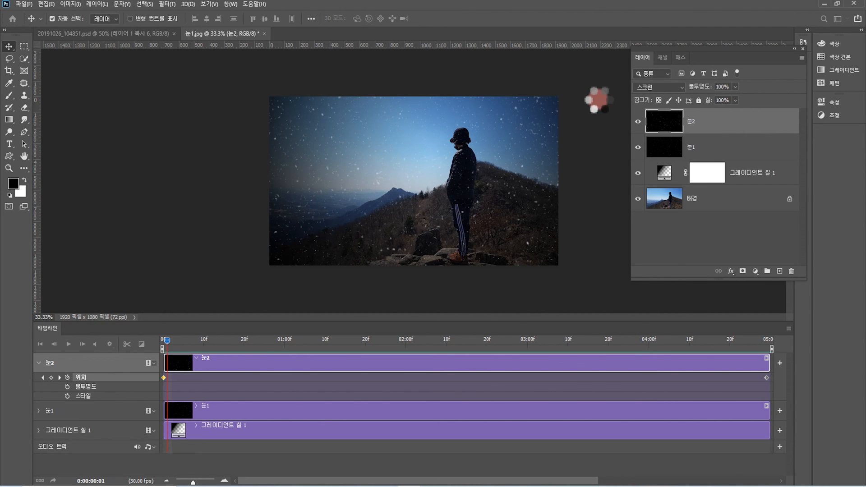